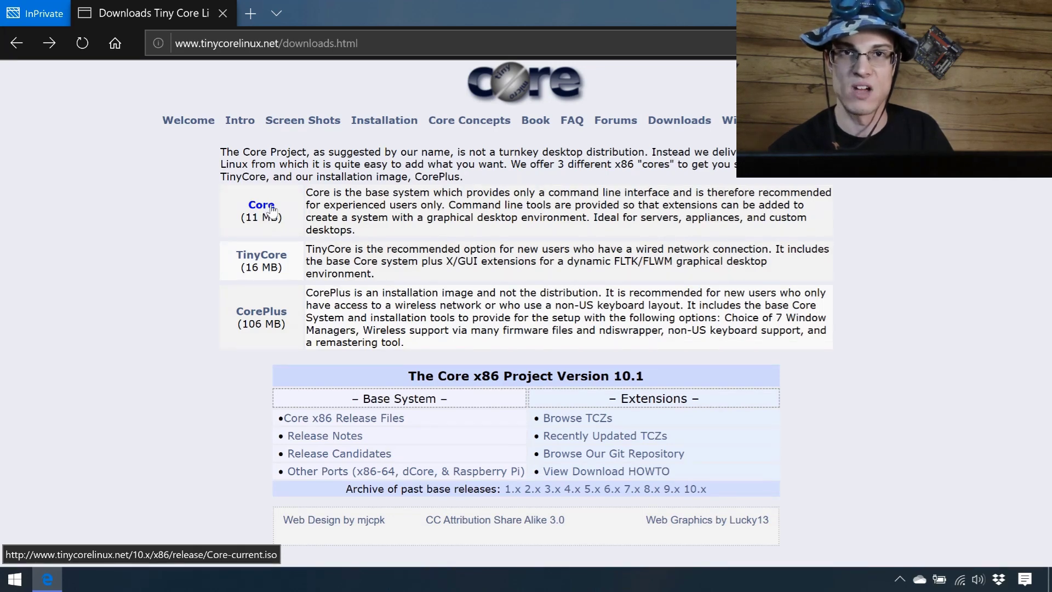
Download Core-current.iso from the Core (11 MB) link on the Tiny Core downloads page
left_click(271, 208)
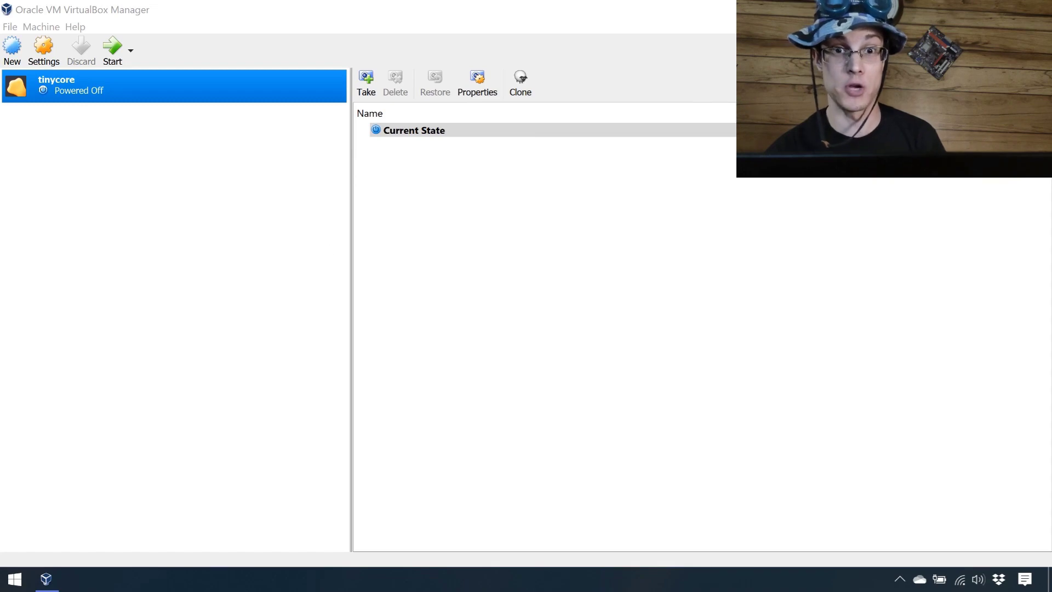
Start the tinycore VM from VirtualBox Manager so it boots to the tc@box prompt
left_click(102, 52)
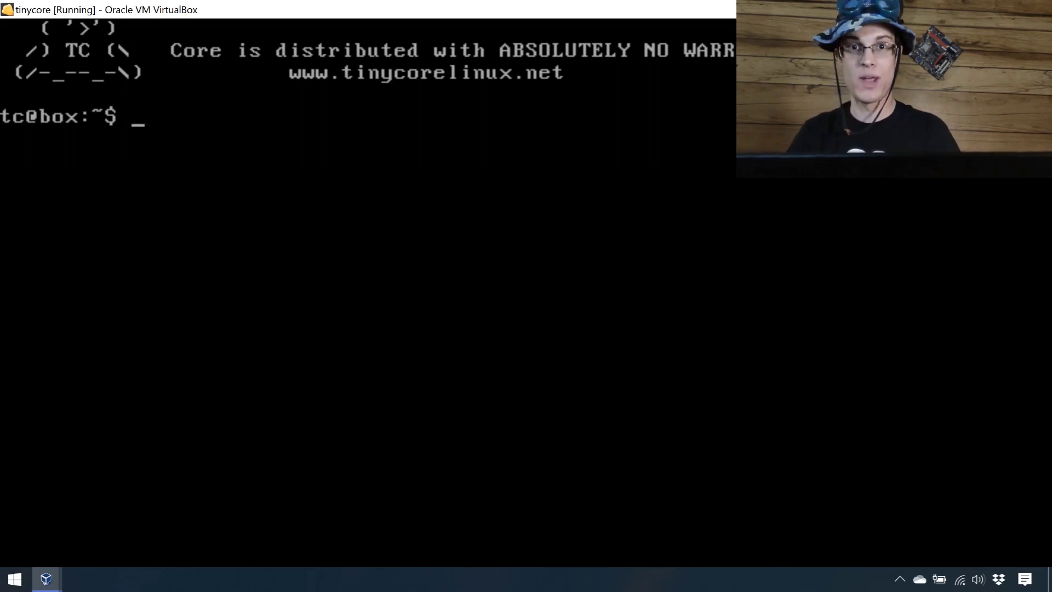
List the commands in /bin and /usr/bin, then clear the console with Ctrl+L
type("ls /bin")
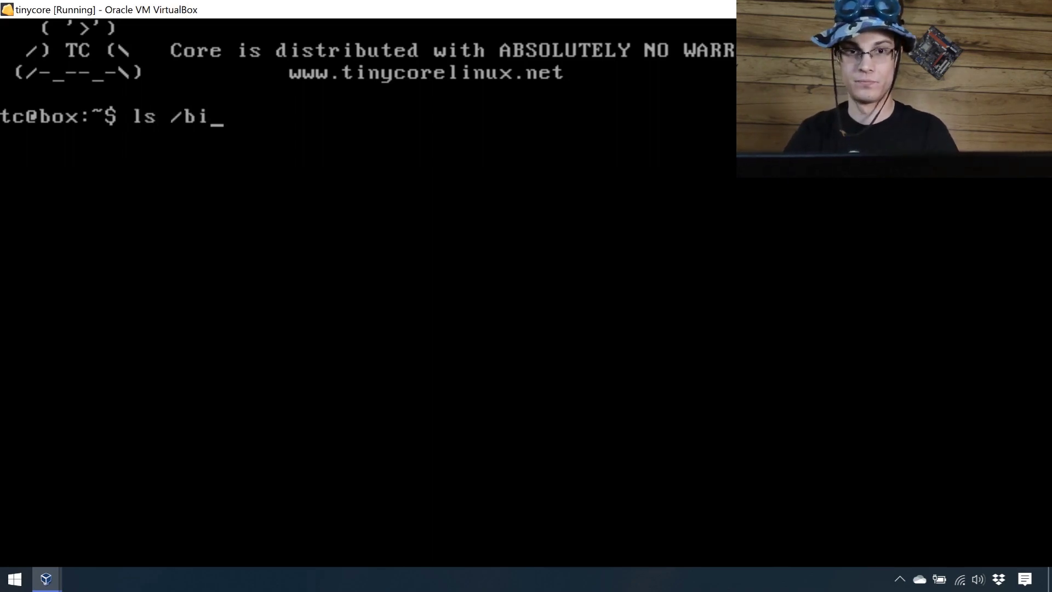
key("Return")
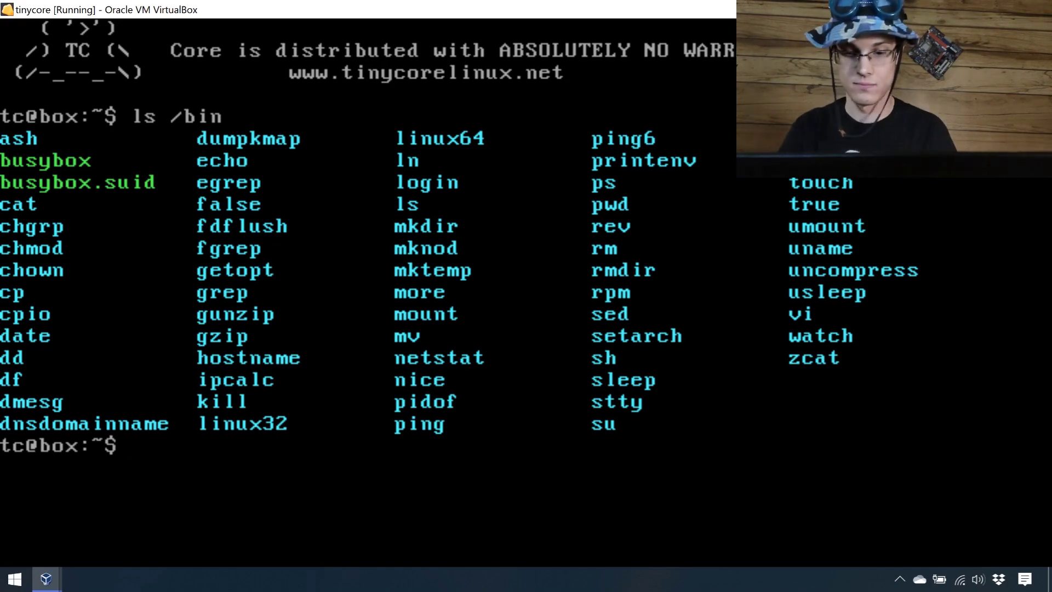
type("ls /usr/bin")
key("Return")
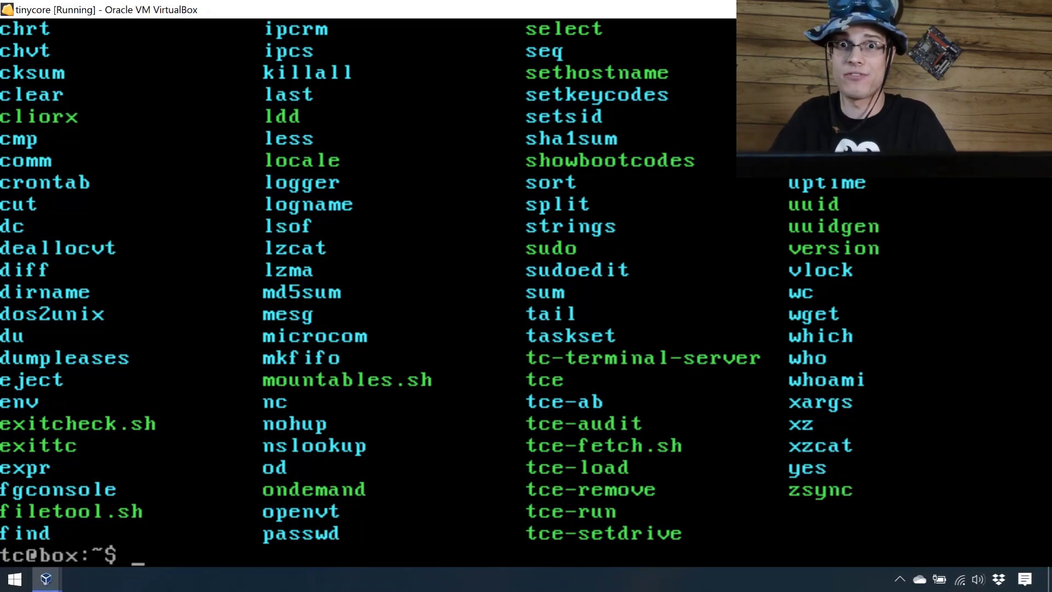
key("ctrl+l")
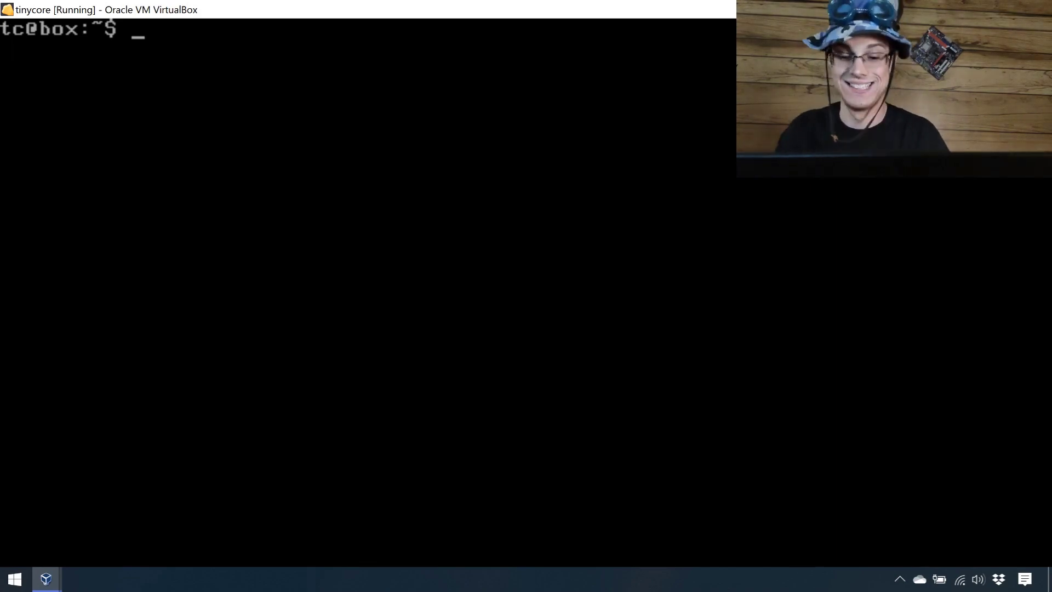
List /mnt, mount /dev/sr0 at /mnt/sr0 with sudo, and launch tce-ab
type("ls /mnt")
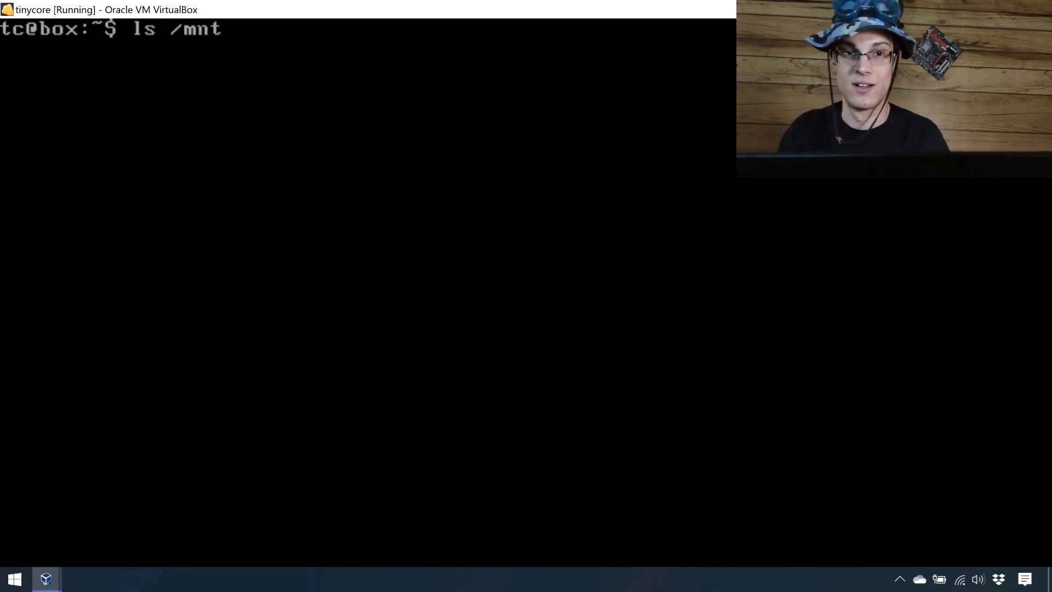
key("Return")
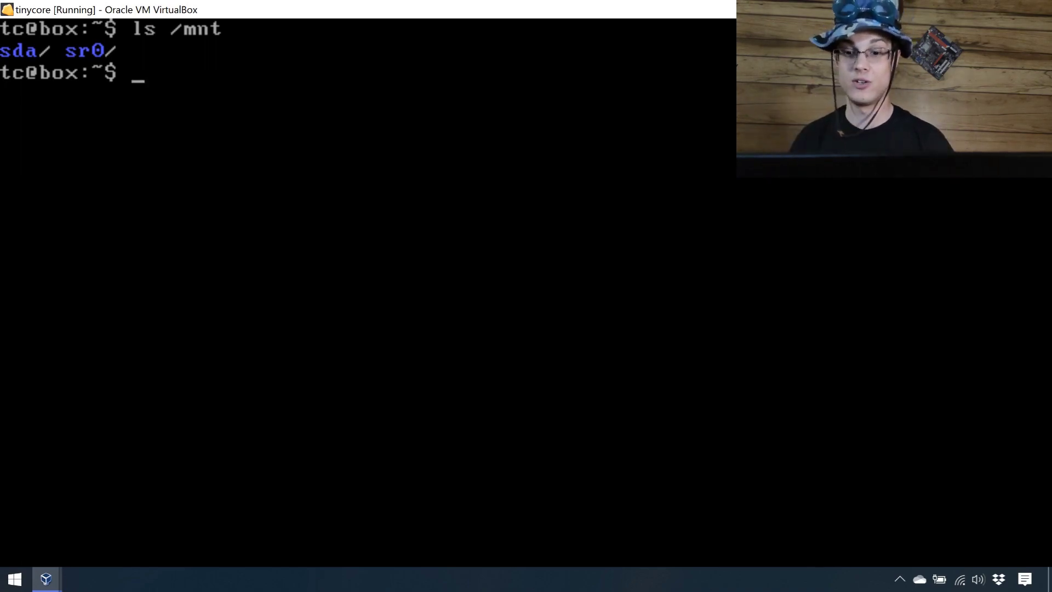
type("mount")
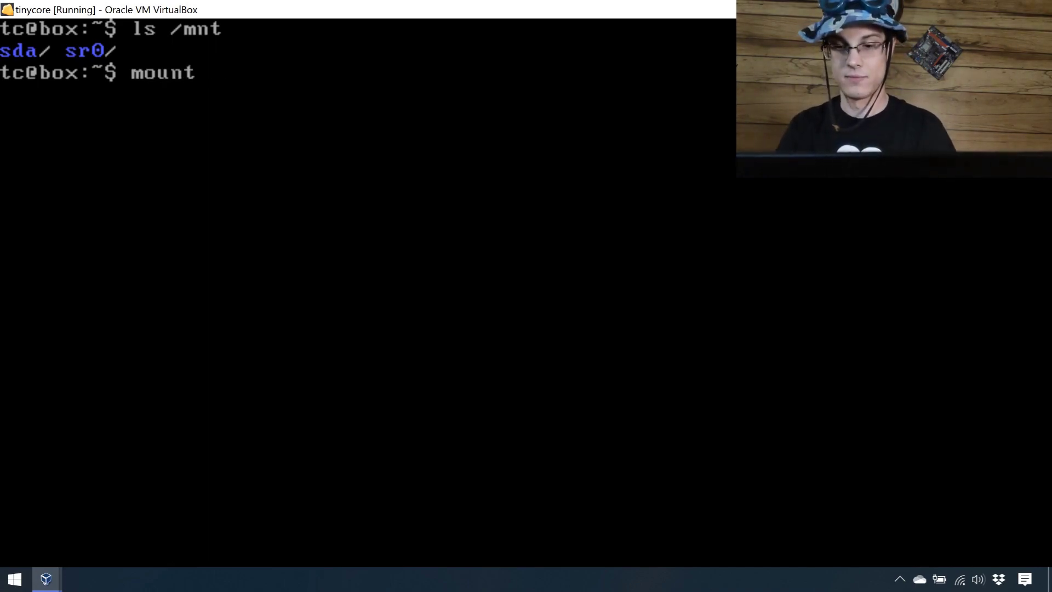
key("Home")
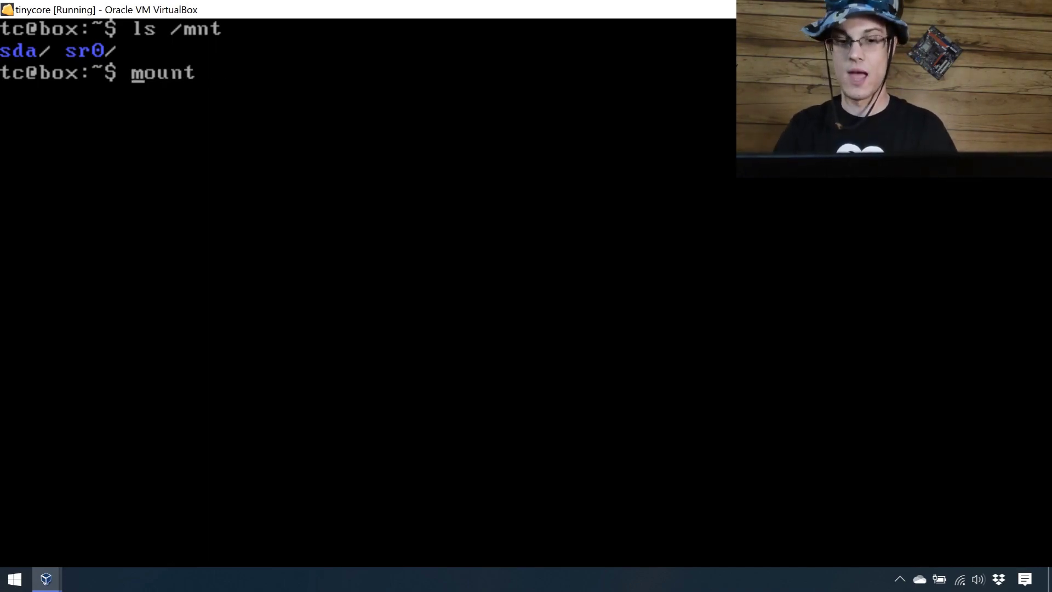
type("sudo")
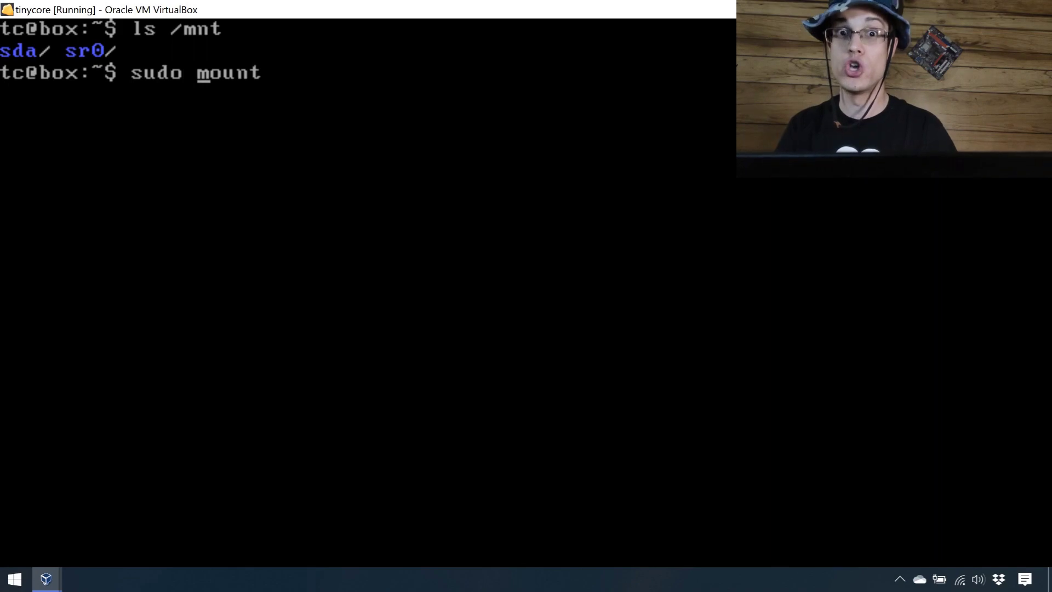
key("End")
type("/dev/sr0 /mnt/sr0")
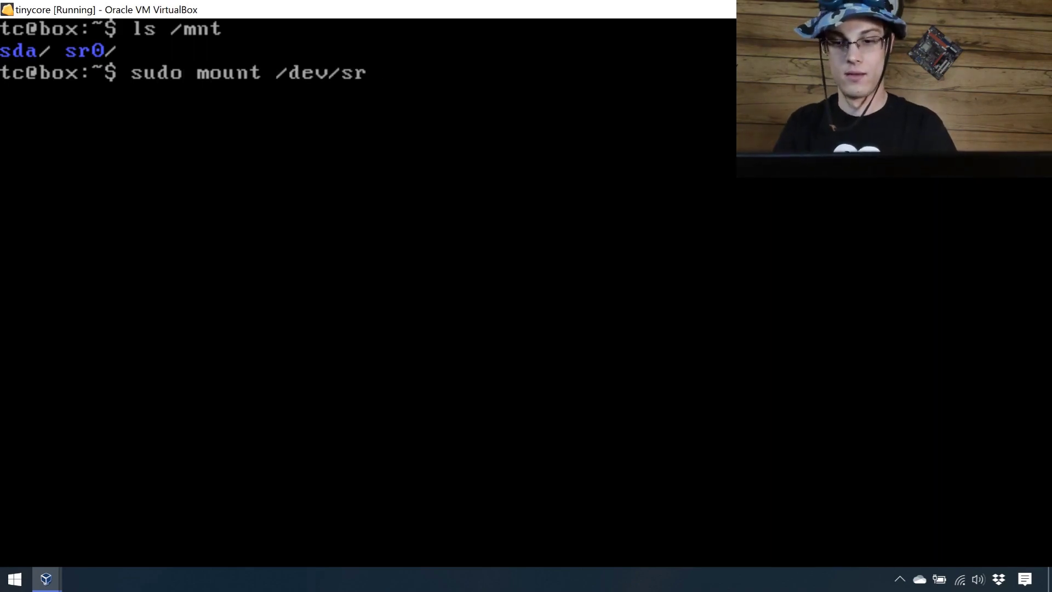
key("Return")
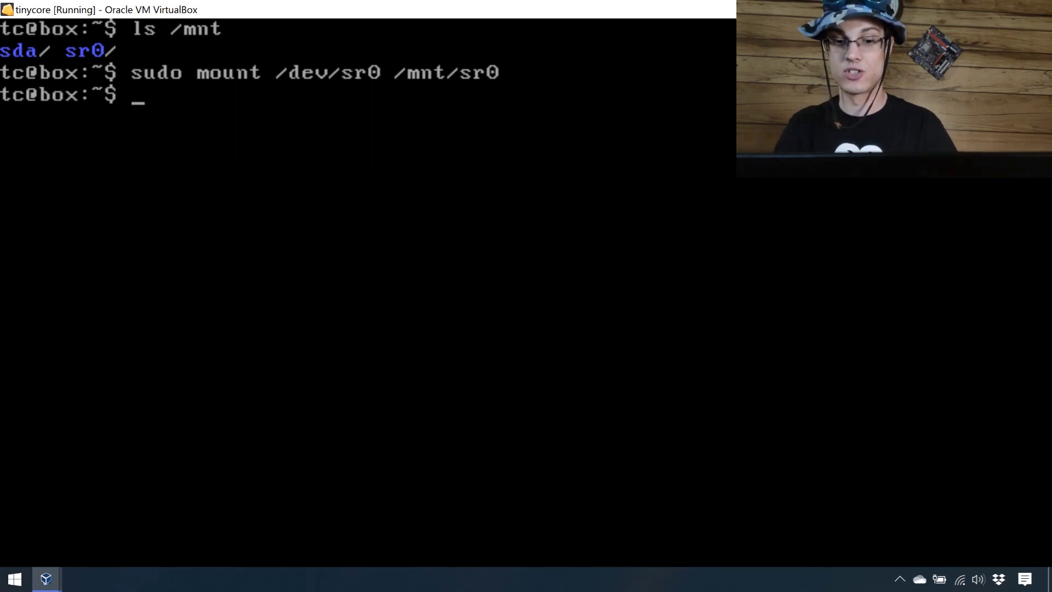
type("tce-ab")
key("Return")
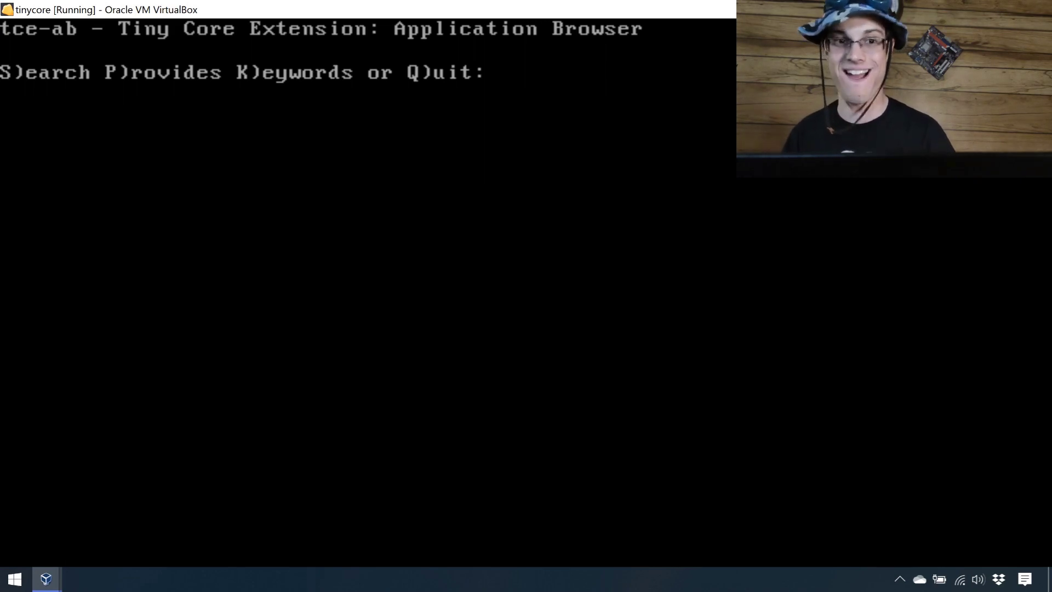
Search the extension browser for 'tc-' and open result 2, tc-install.tcz
key("s")
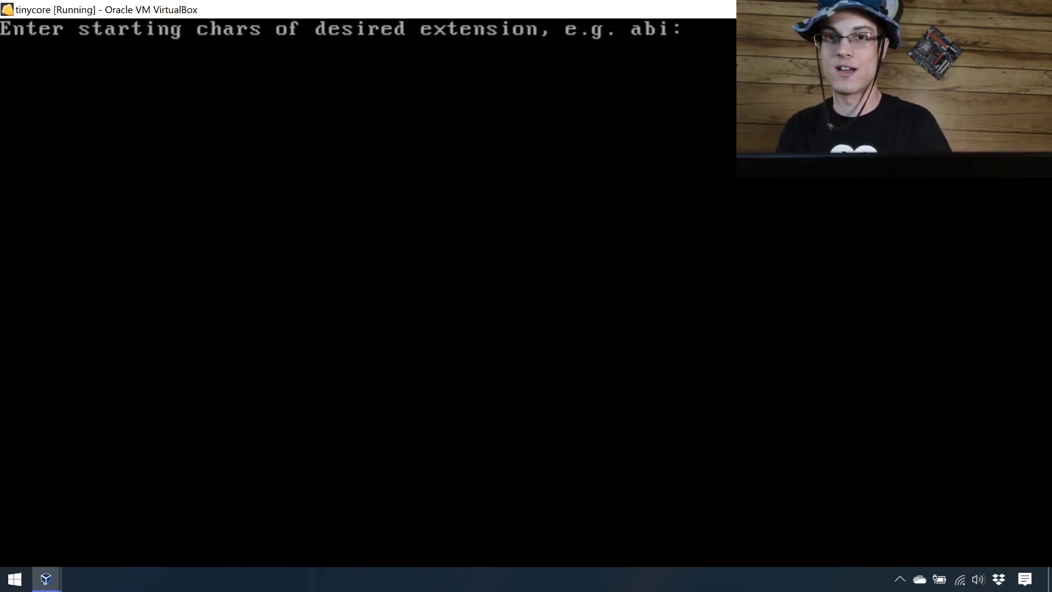
type("tc-")
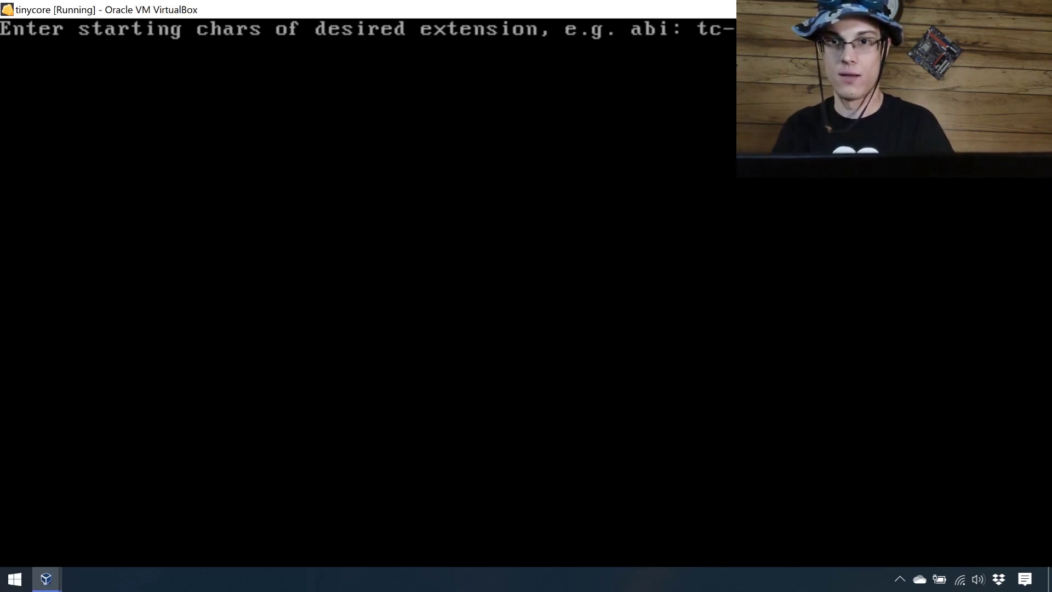
key("Return")
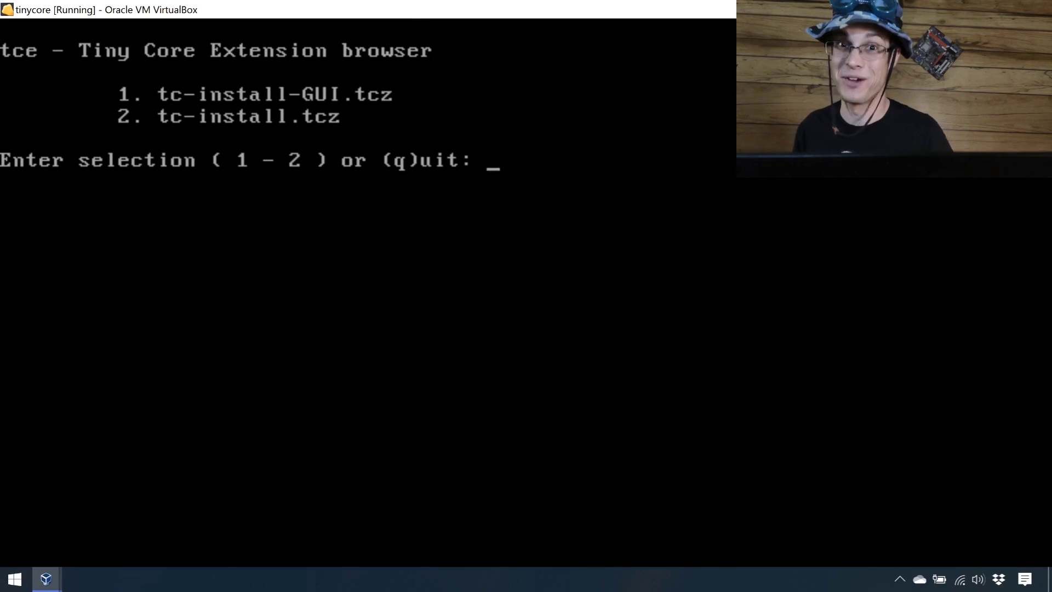
type("2")
key("Return")
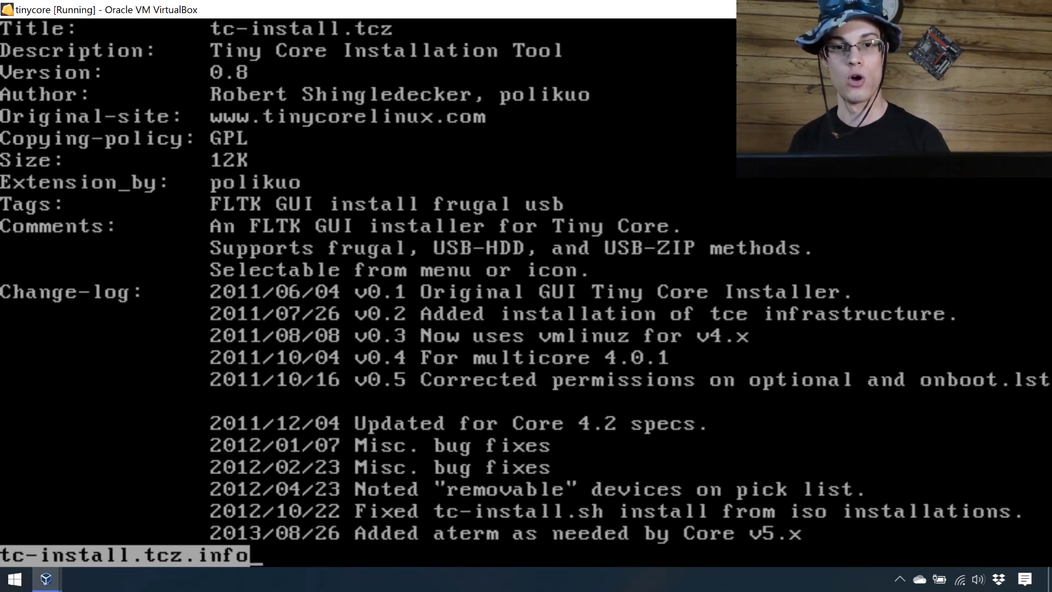
Install tc-install.tcz with its dependencies, then quit tce-ab and clear the screen
key("q")
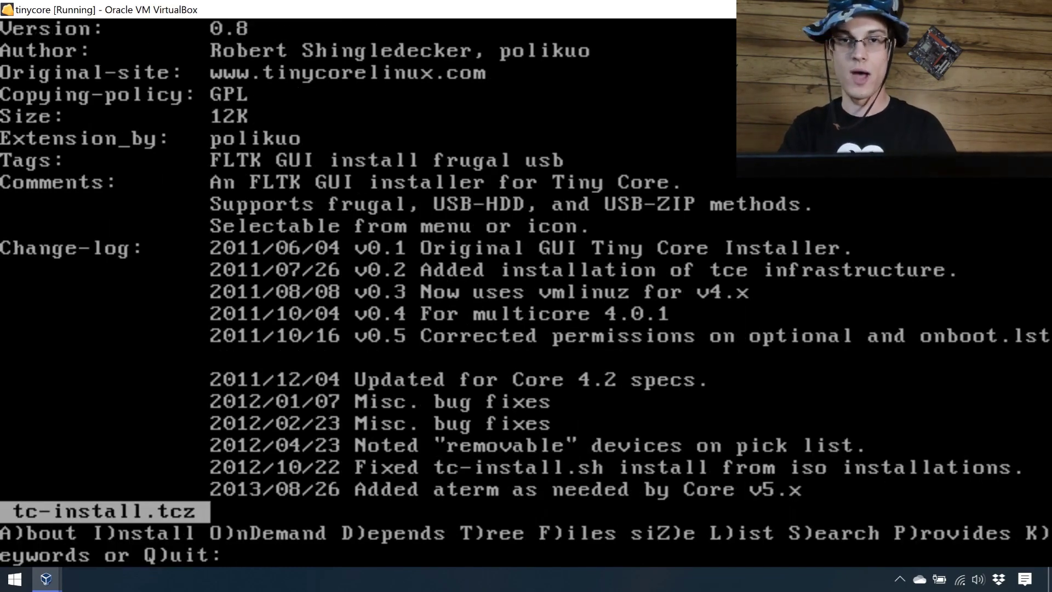
key("i")
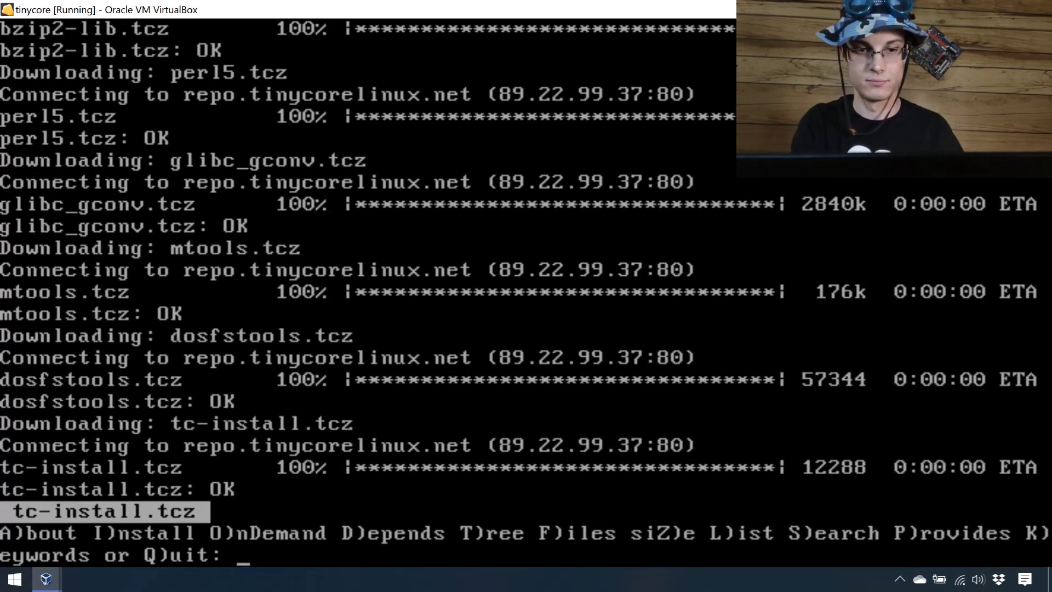
key("q")
key("ctrl+l")
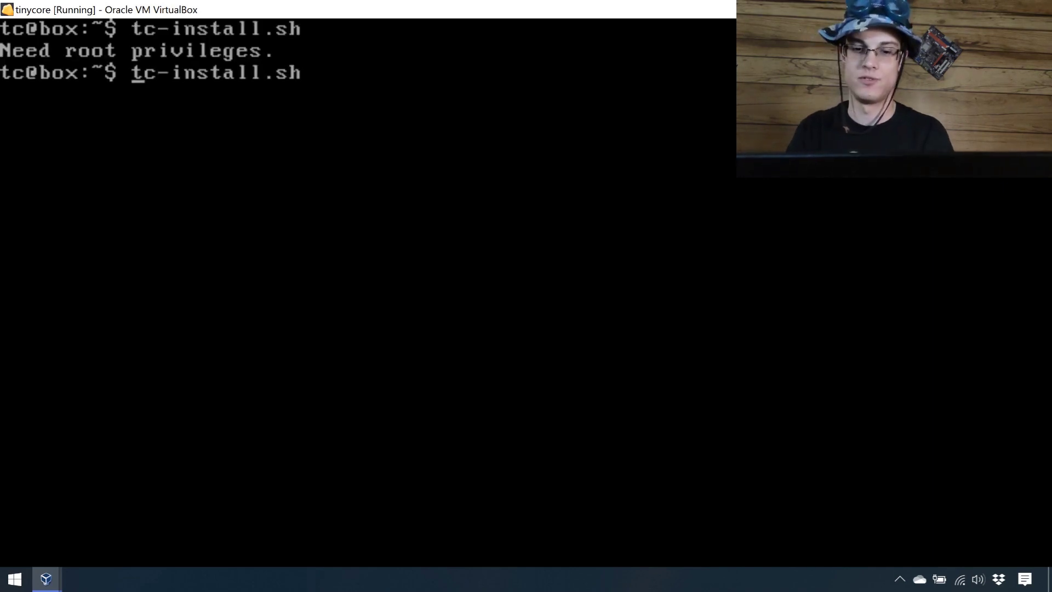
Run tc-install.sh with sudo, choosing c for the booted CD-ROM and f for a frugal install
type("sudo")
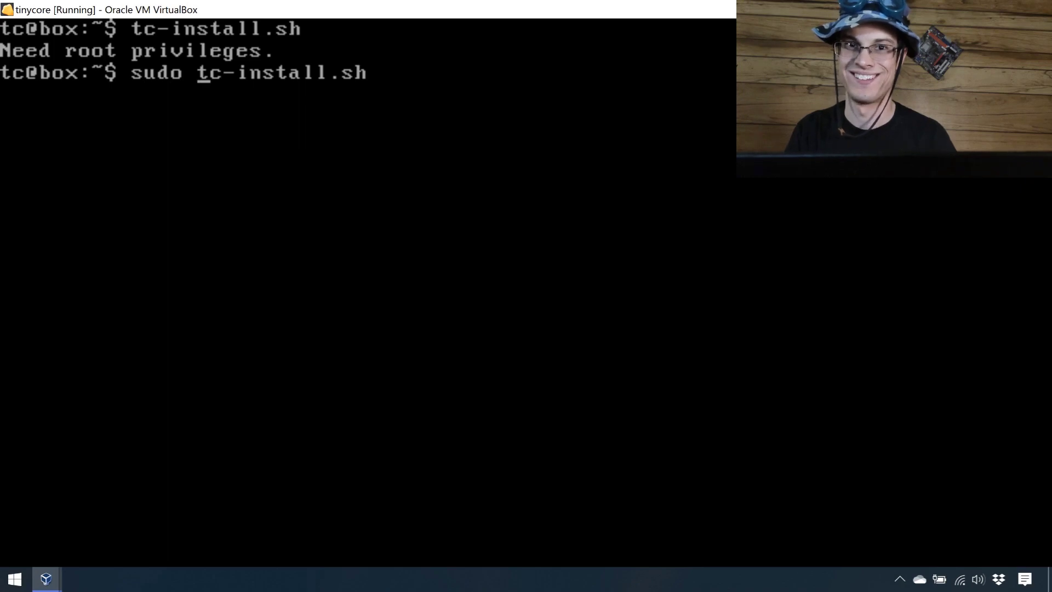
key("Return")
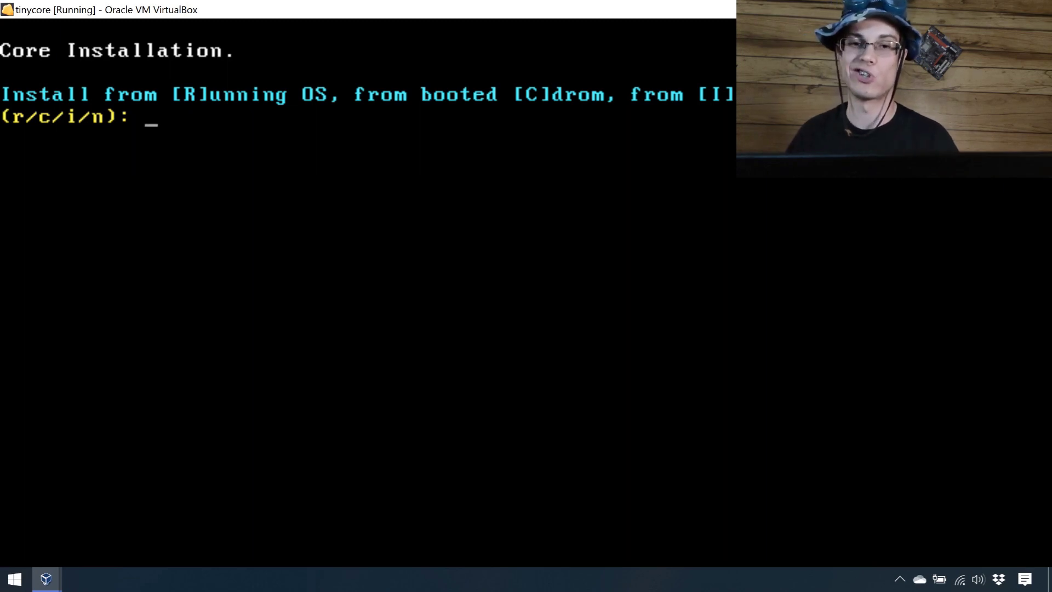
type("c")
key("Return")
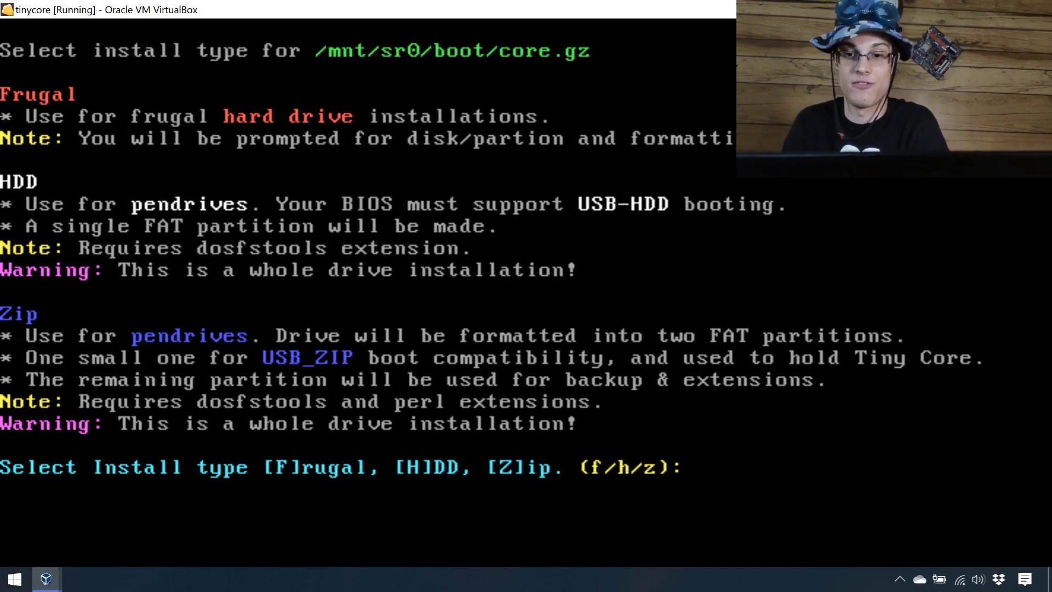
type("f")
key("Return")
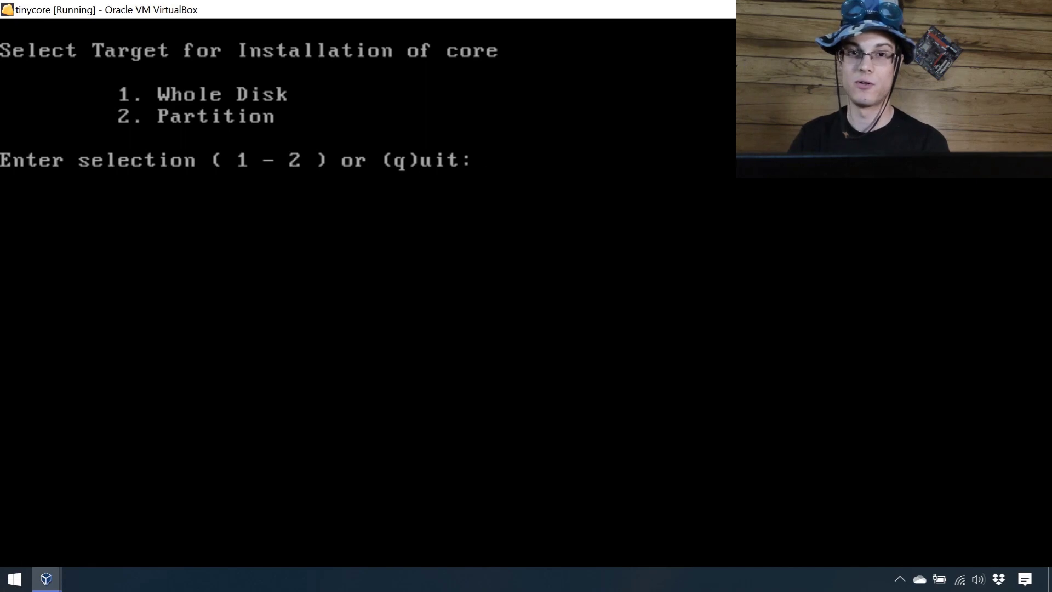
Choose whole disk (1), a bootloader, no extension directory, and ext4, then confirm with y
type("1")
key("Return")
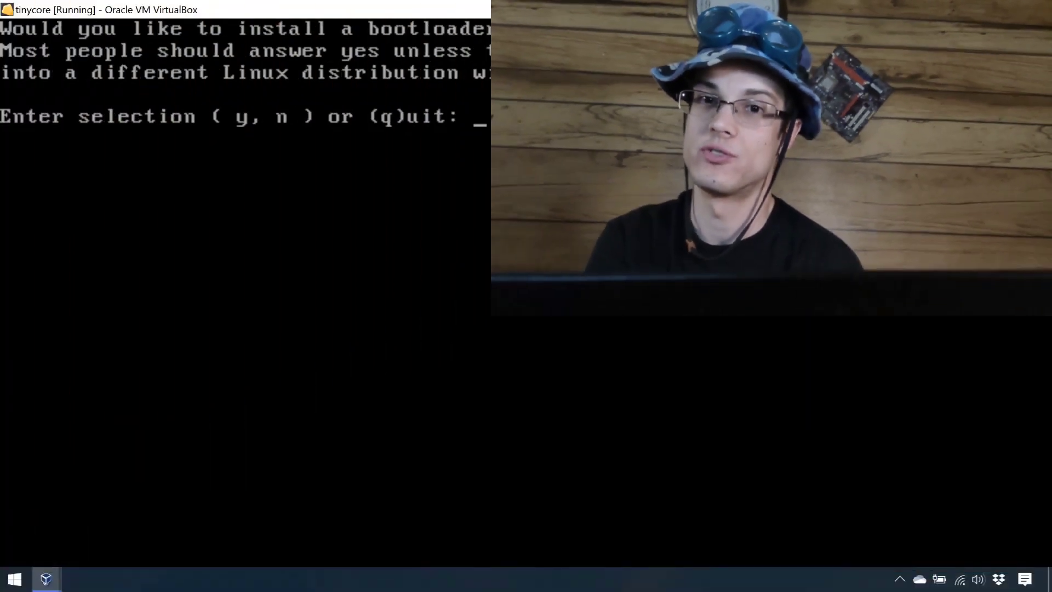
type("y")
key("Return")
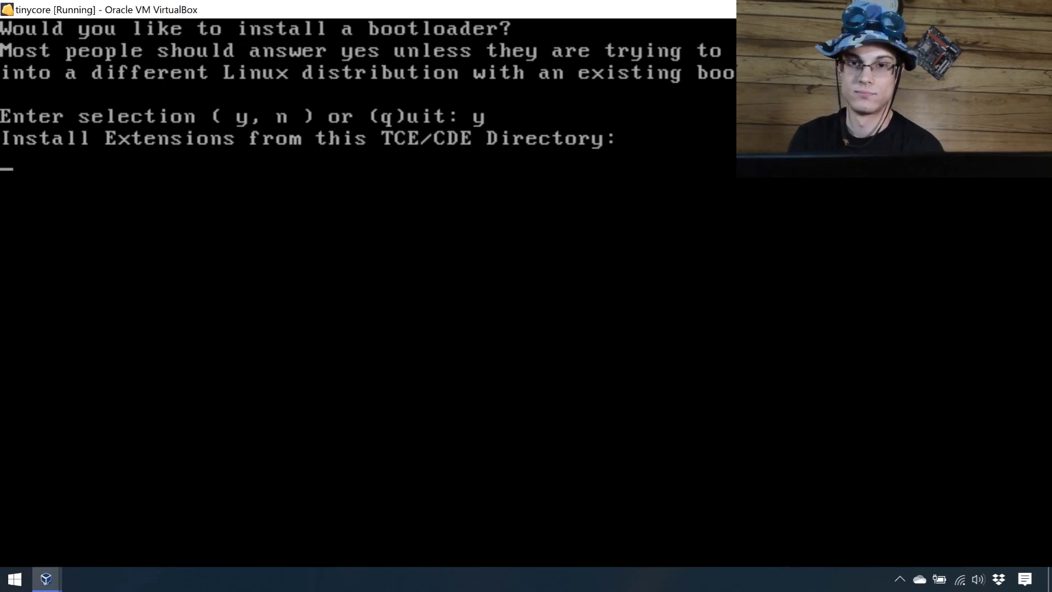
key("Return")
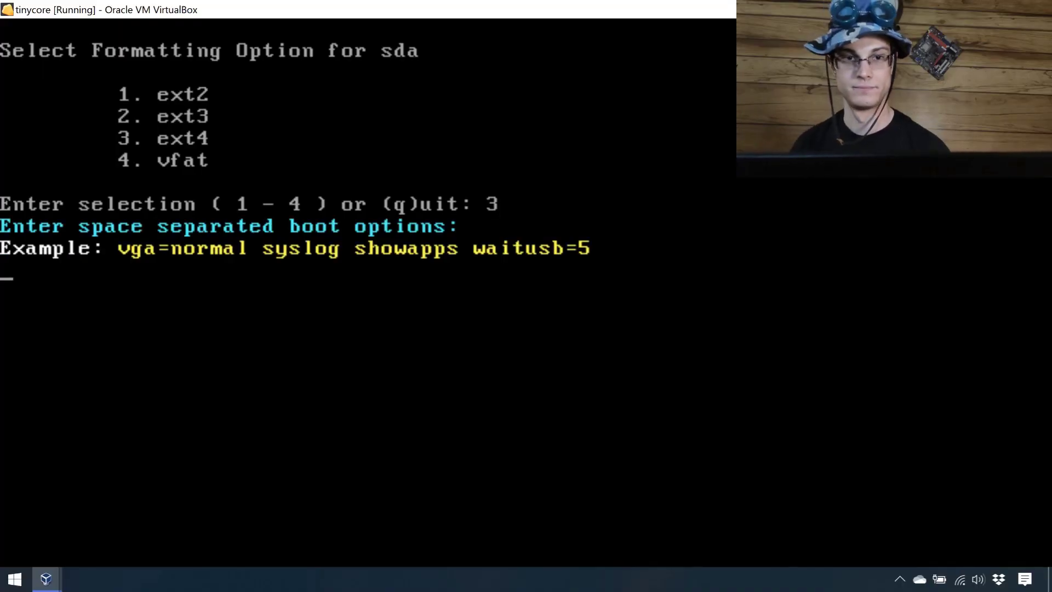
key("Return")
type("y")
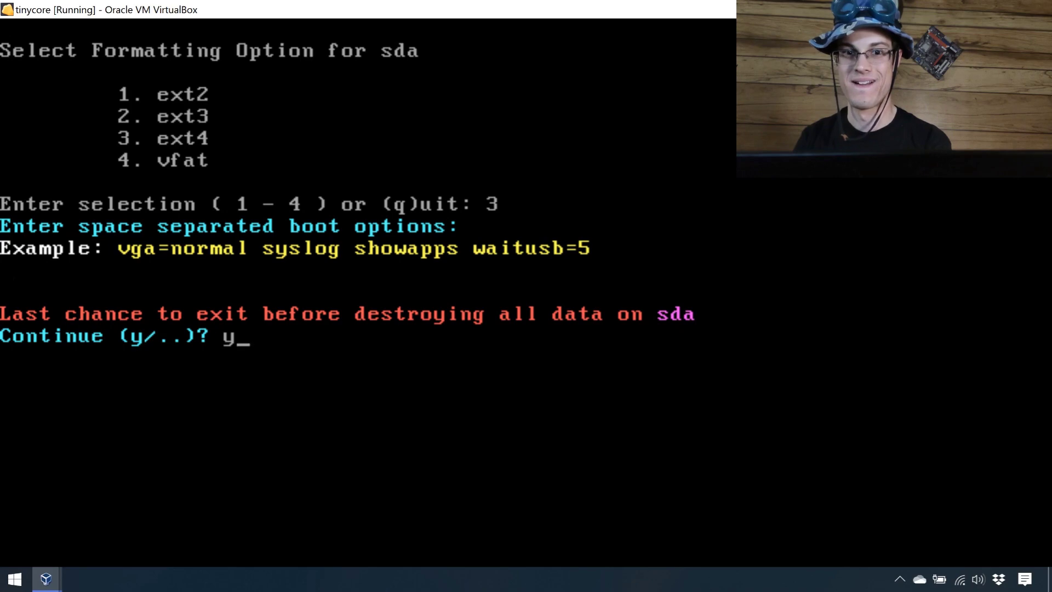
key("Return")
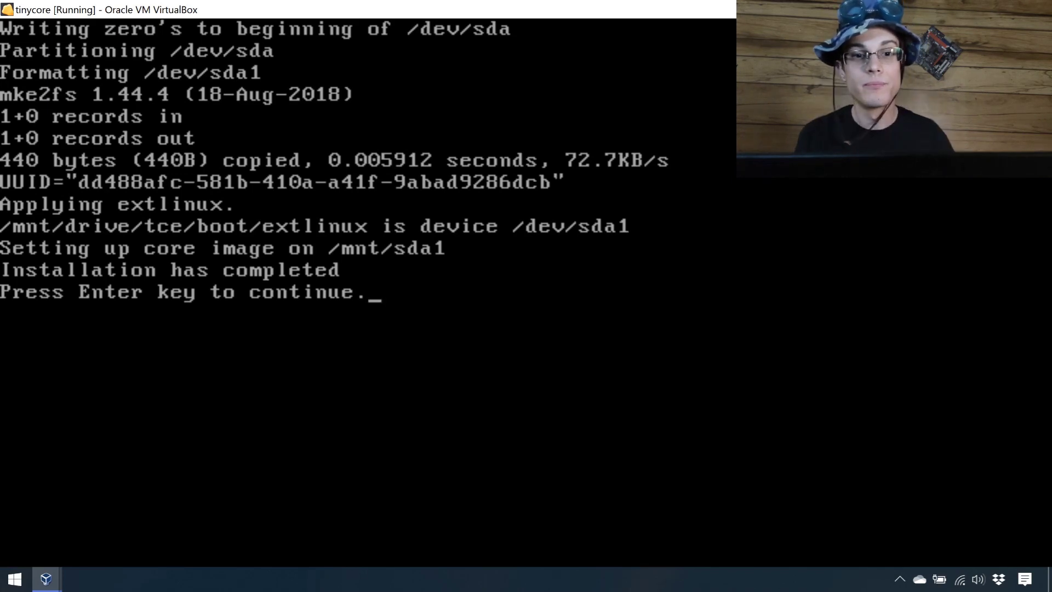
Dismiss the 'Installation has completed' message to leave the installer
key("Return")
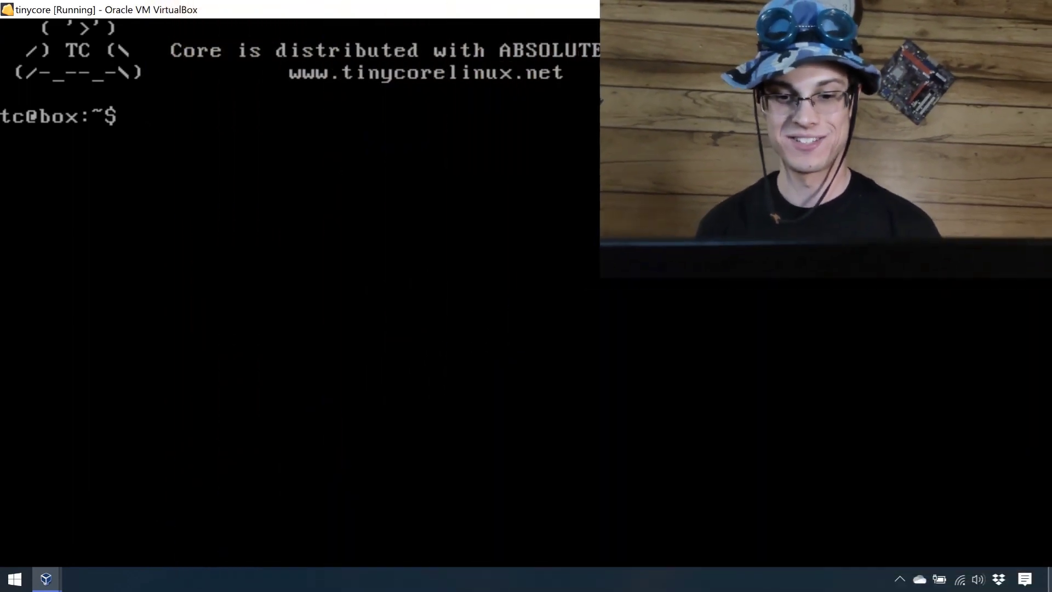
Try 'vim txt.txt', which fails, then search the extensions for 'vim'
type("vim")
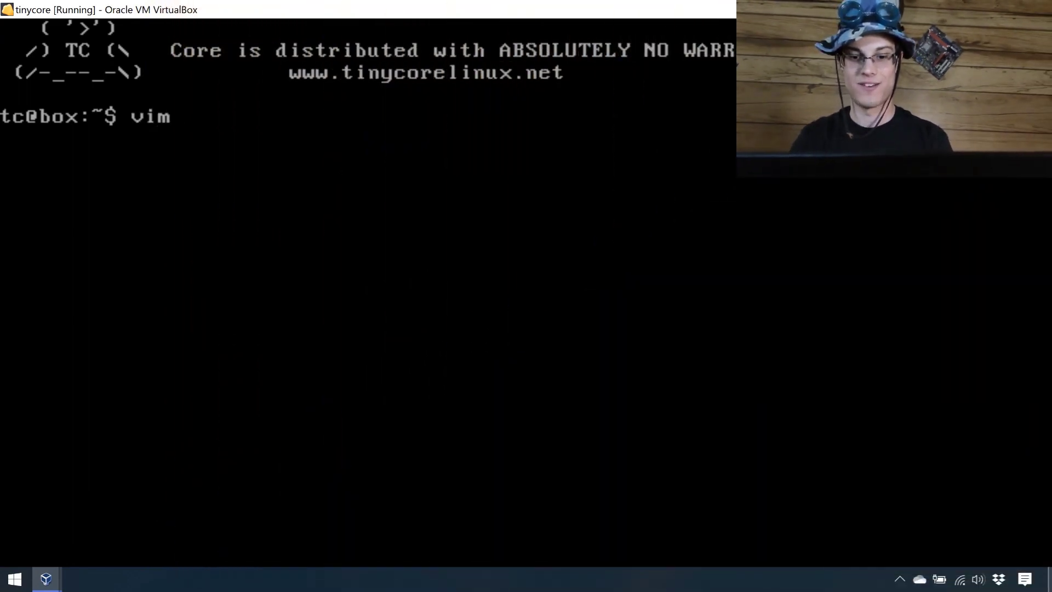
type(" txt.txt")
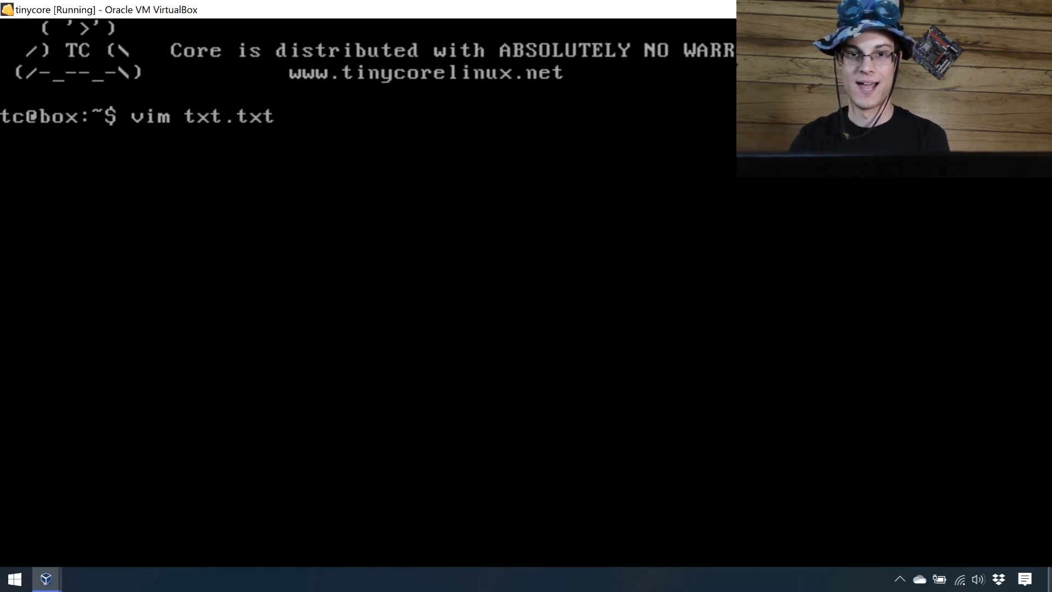
key("Return")
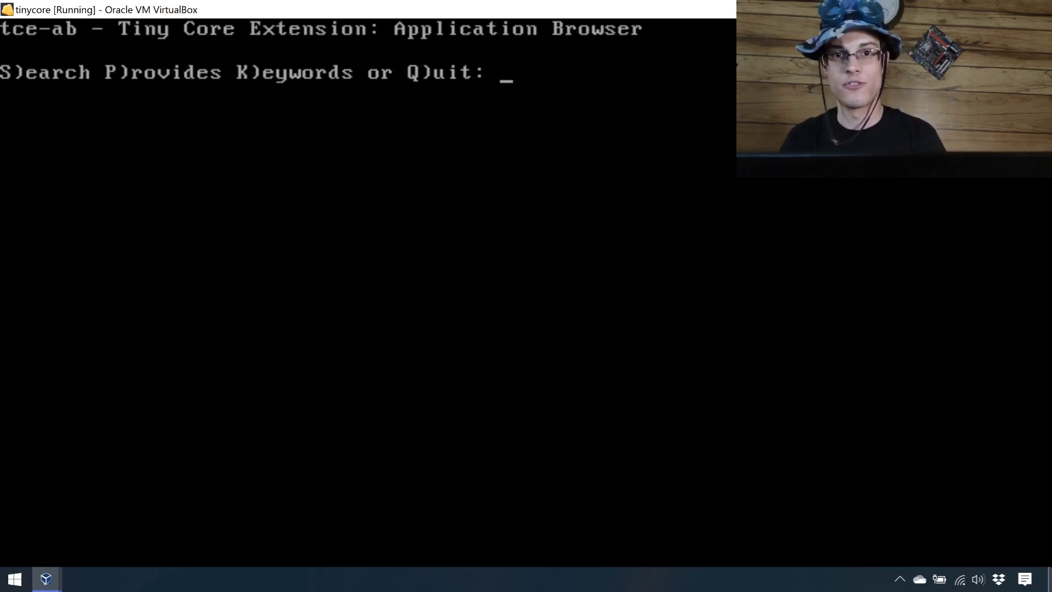
key("s")
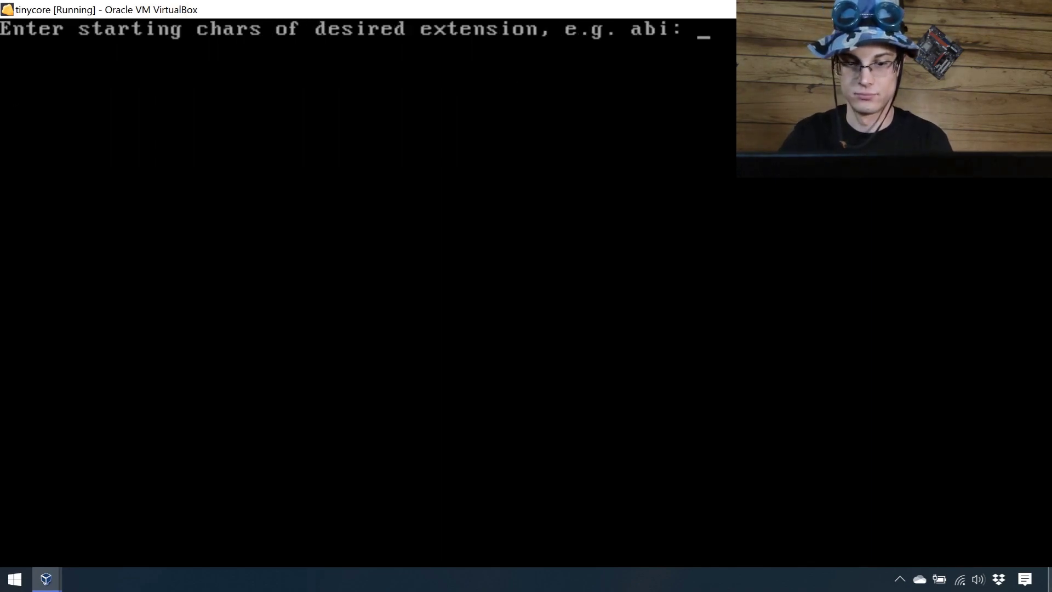
type("vim")
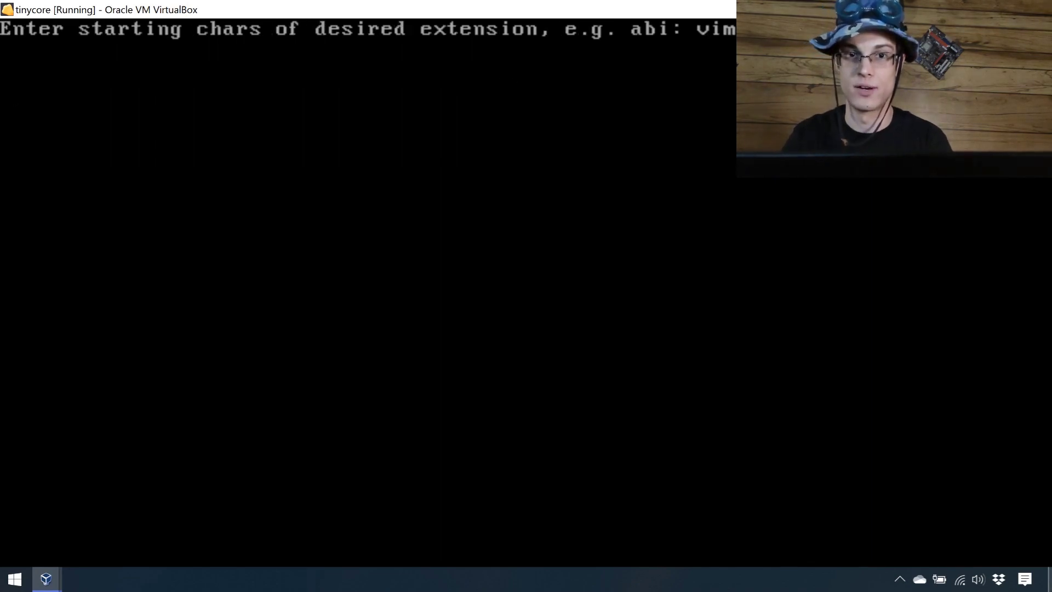
key("Return")
Select result 6, vim.tcz, and install it with its dependencies
type("6")
key("Return")
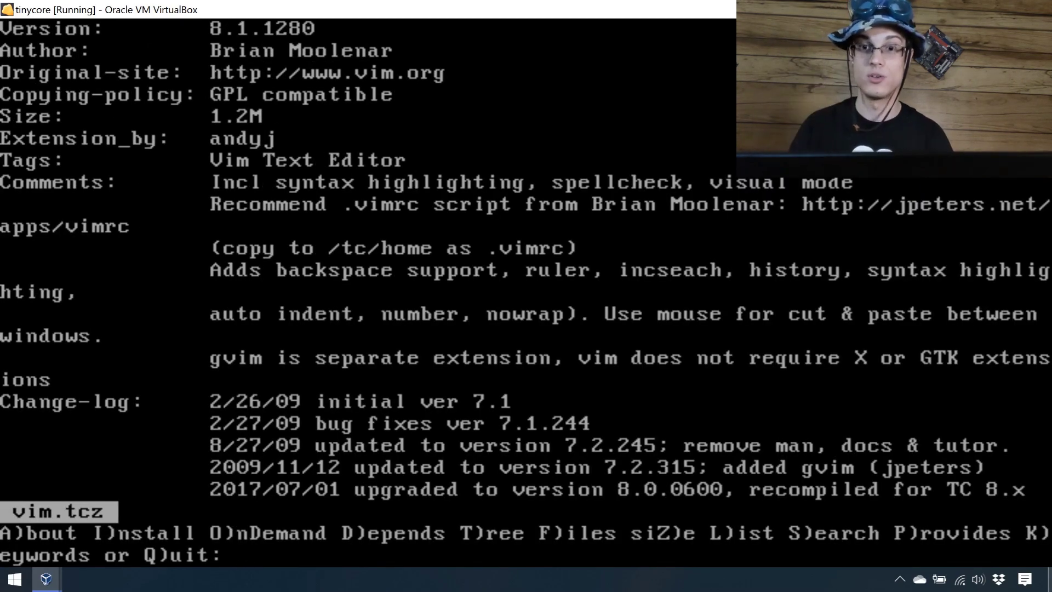
key("i")
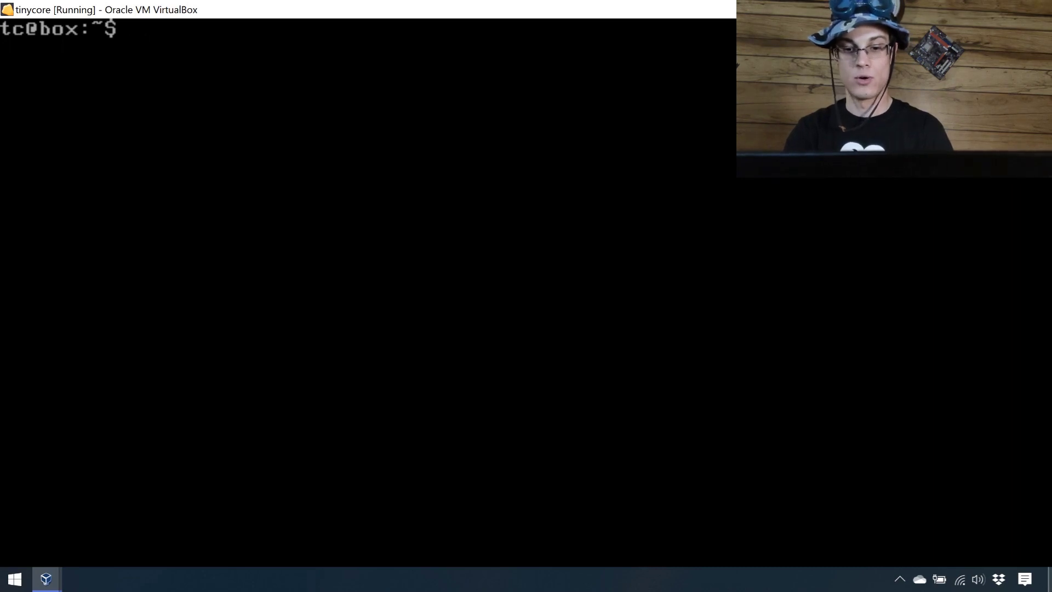
Create a file named txt containing 'Hi there' in vi and save it with :wq
type("vi txt")
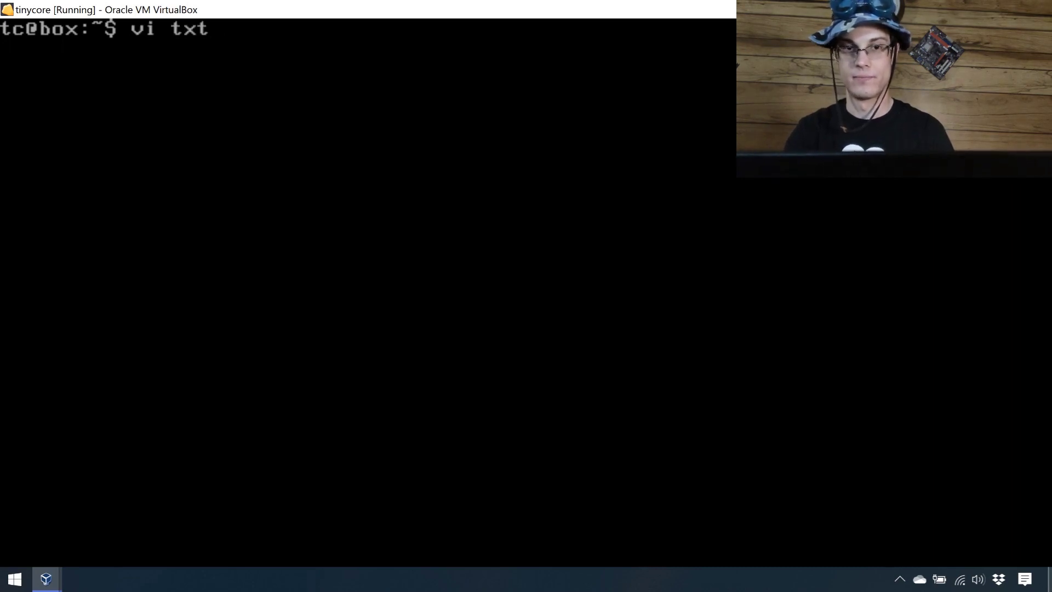
key("Return")
key("i")
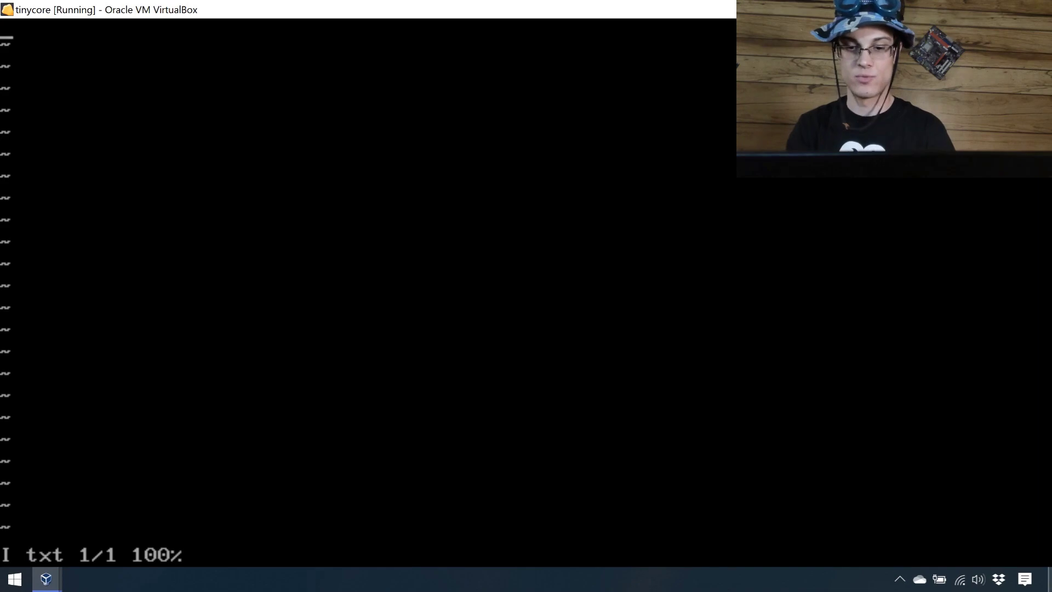
type("Hi there")
key("Escape")
type(":wq")
key("Return")
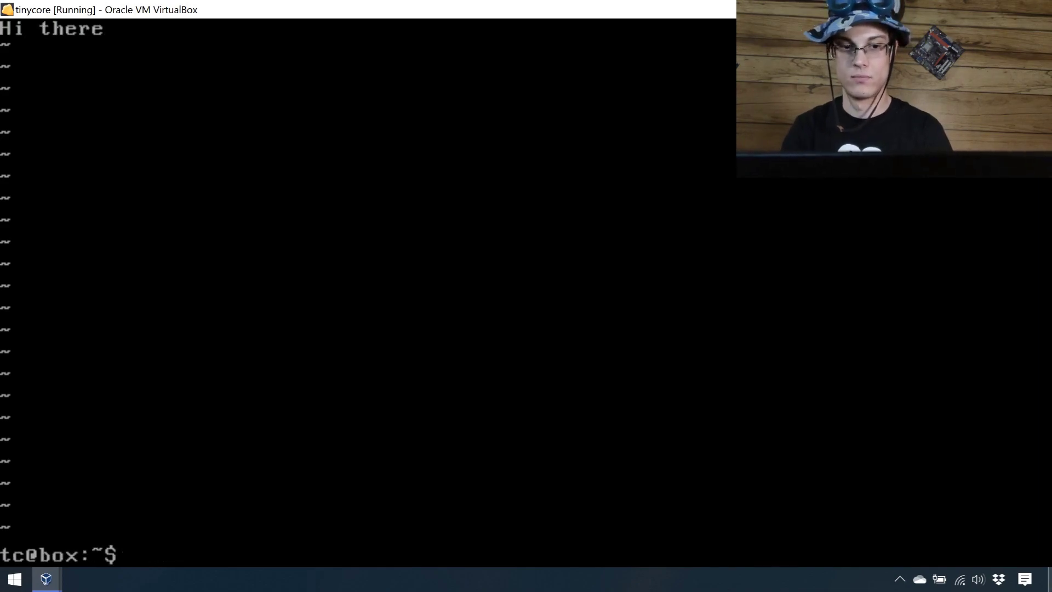
key("ctrl+l")
List the home folder to show txt, then type the sudo reboot command
type("ls")
key("Return")
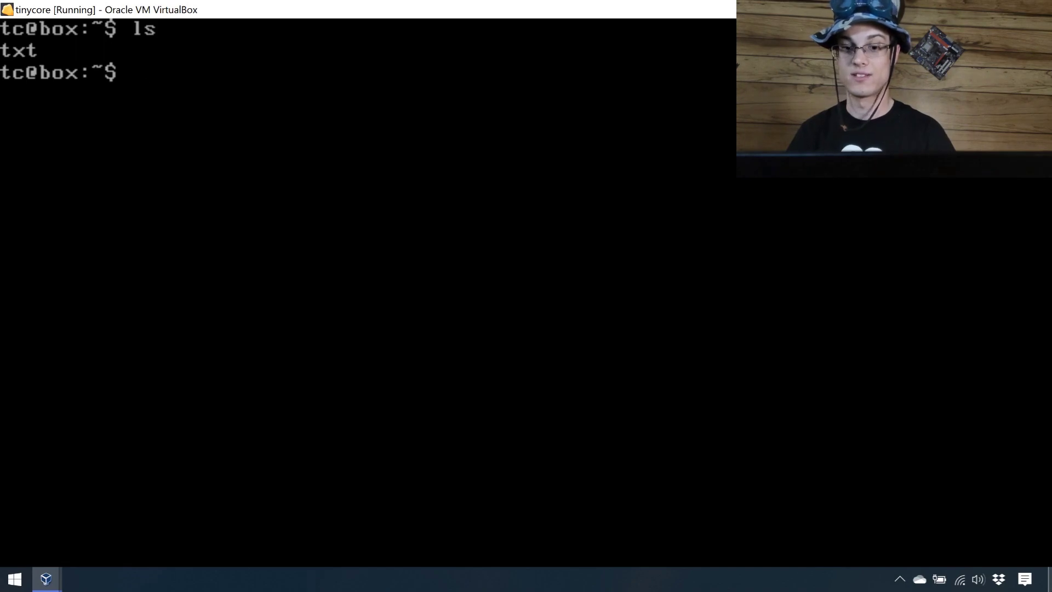
type("sudo reb")
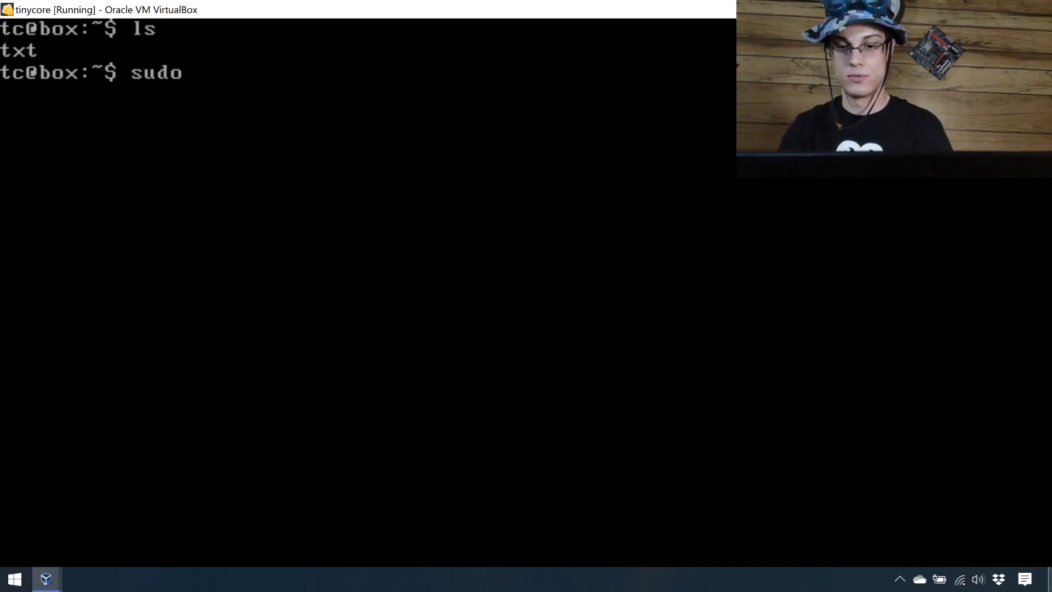
type("oot n")
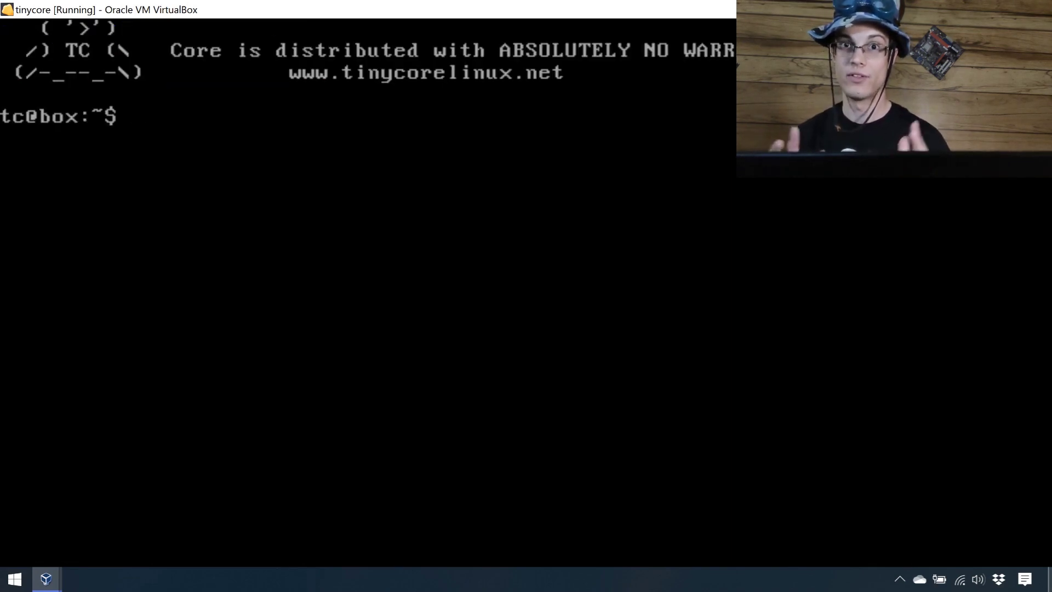
List the home folder, then create txt1 in vi containing 'hi there'
type("ls")
key("Return")
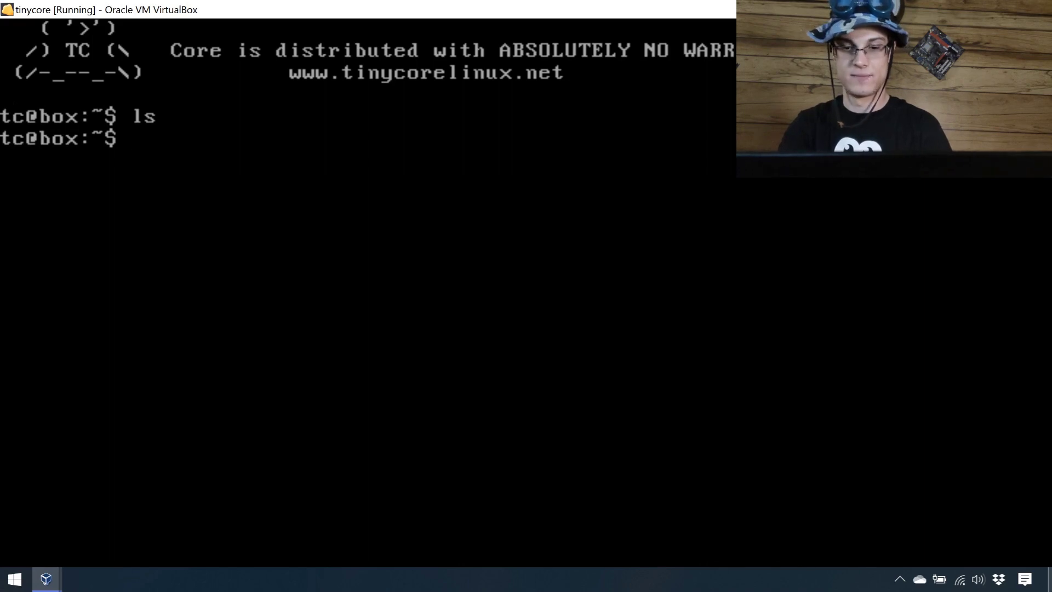
type("vi txtvi txt")
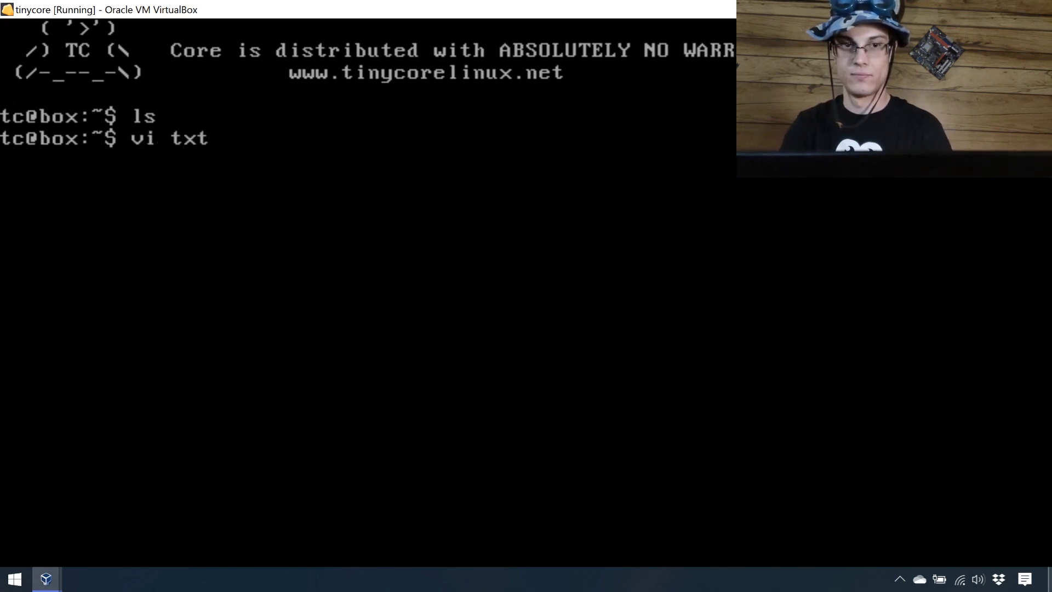
type("1")
key("Return")
type("i")
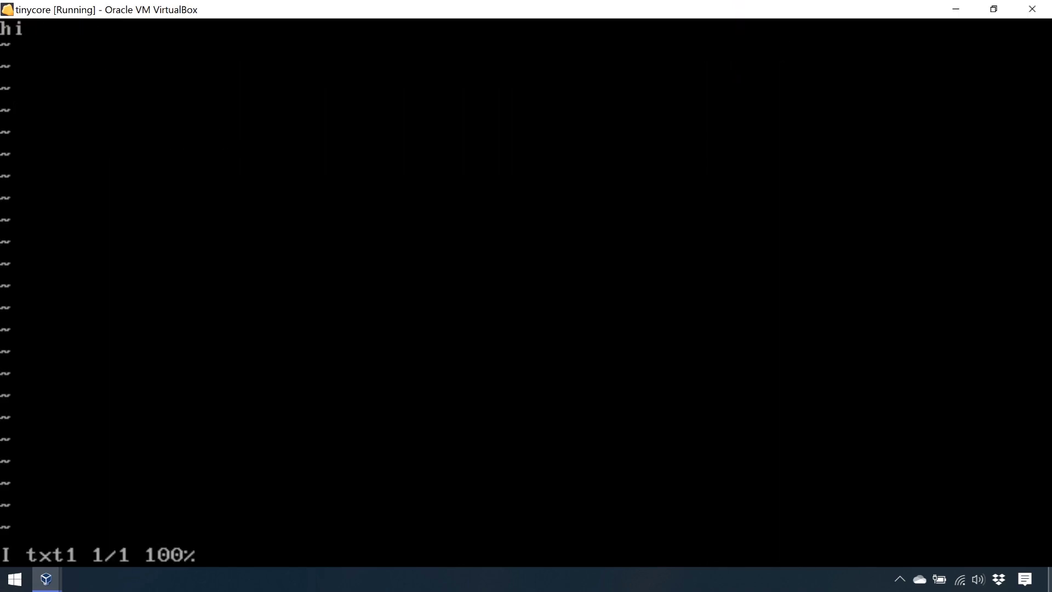
type("hi there")
key("Escape")
type(":wq")
key("Return")
Create txt2 in vi containing 'hello there', list the folder, and type filetool.sh
type("vi txt2")
key("Return")
type("i hello there")
key("Escape")
type(":wq")
key("Return")
type("ls")
key("Return")
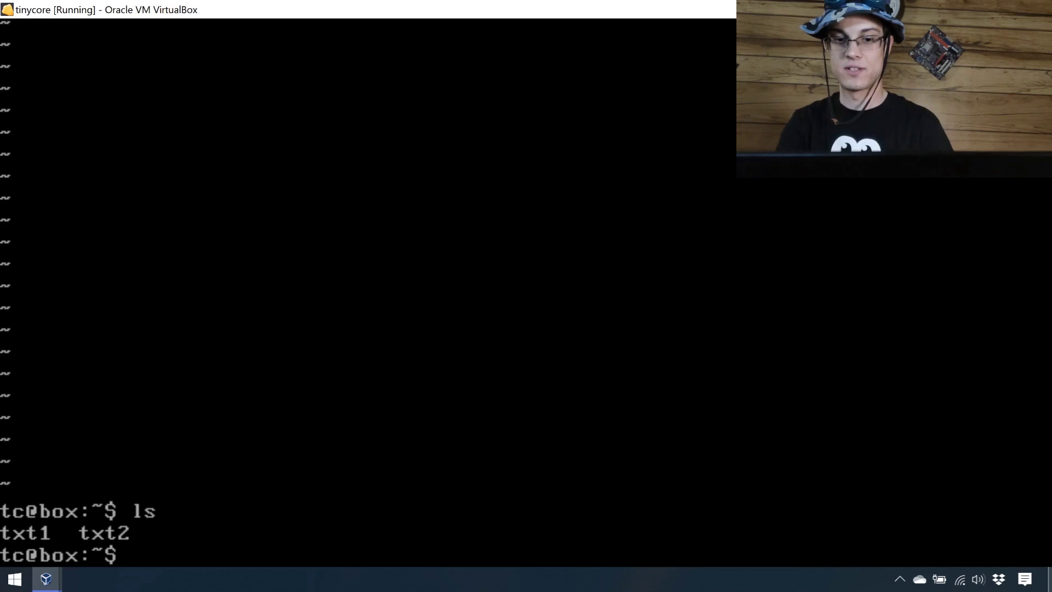
type("filetool.sh")
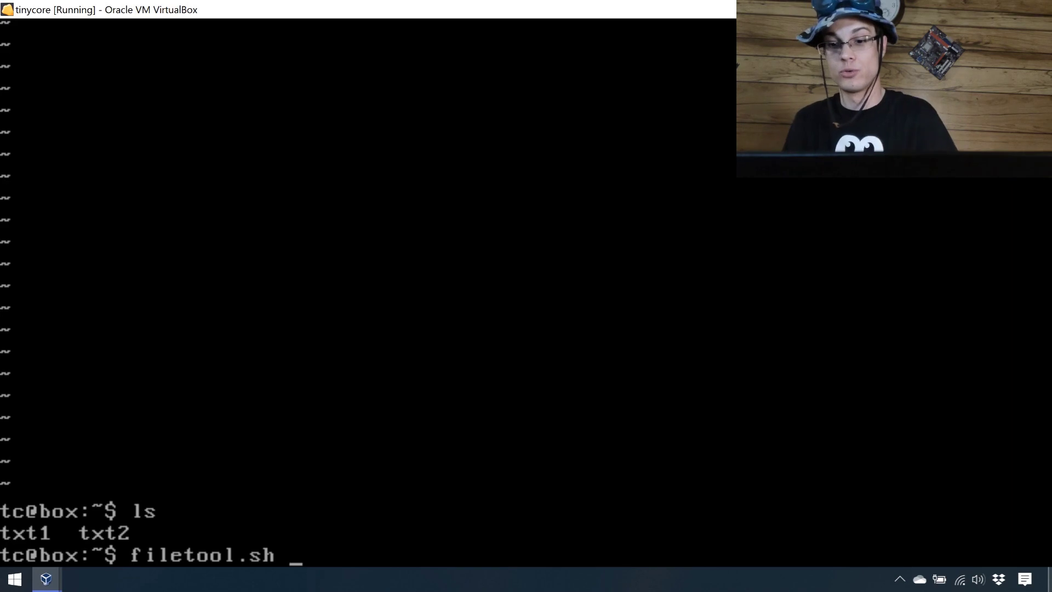
Back up the home files to /mnt/sda1/tce/mydata.tgz with filetool.sh -b, then clear the screen
type("-b")
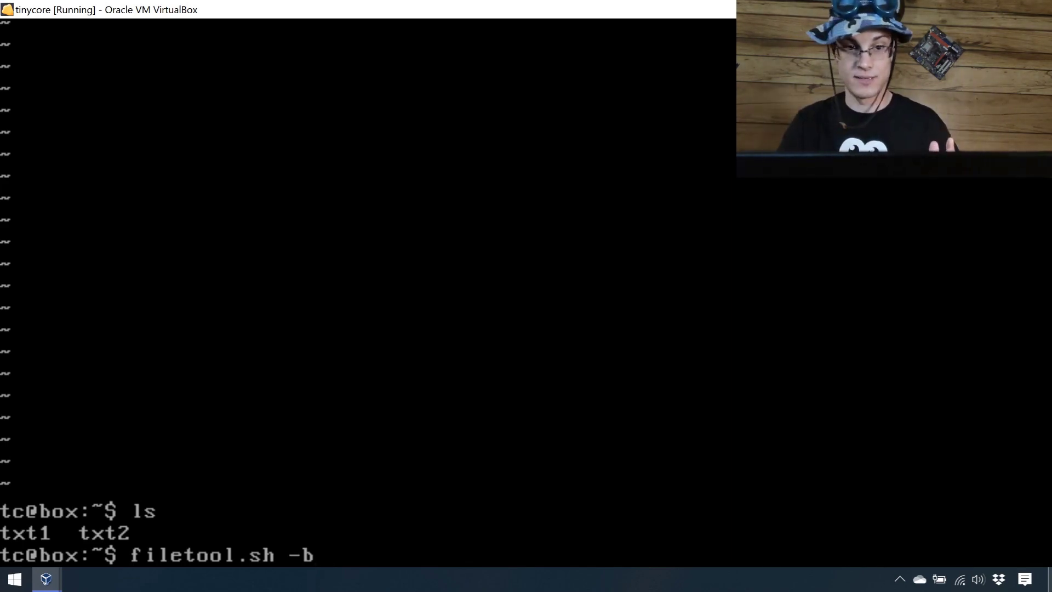
key("Return")
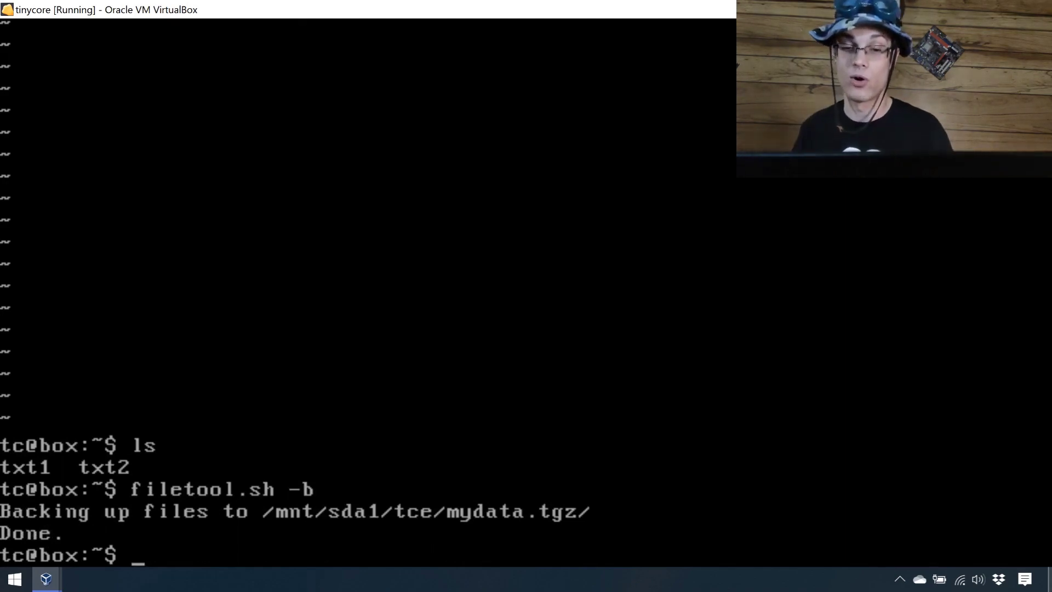
key("ctrl+l")
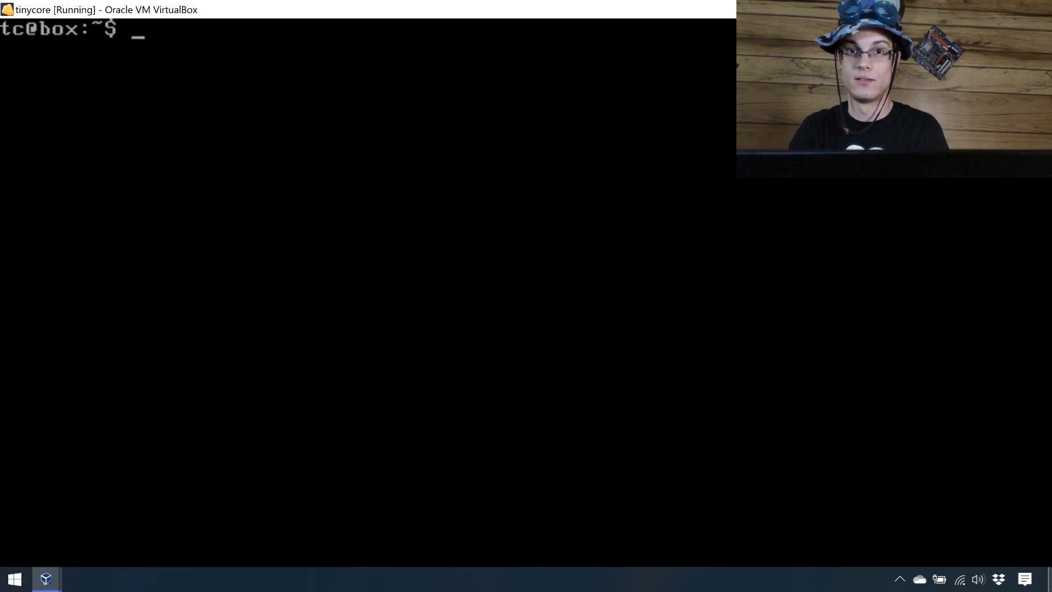
Create the empty file amirite with touch and list the home folder to confirm it
type("ls")
key("Return")
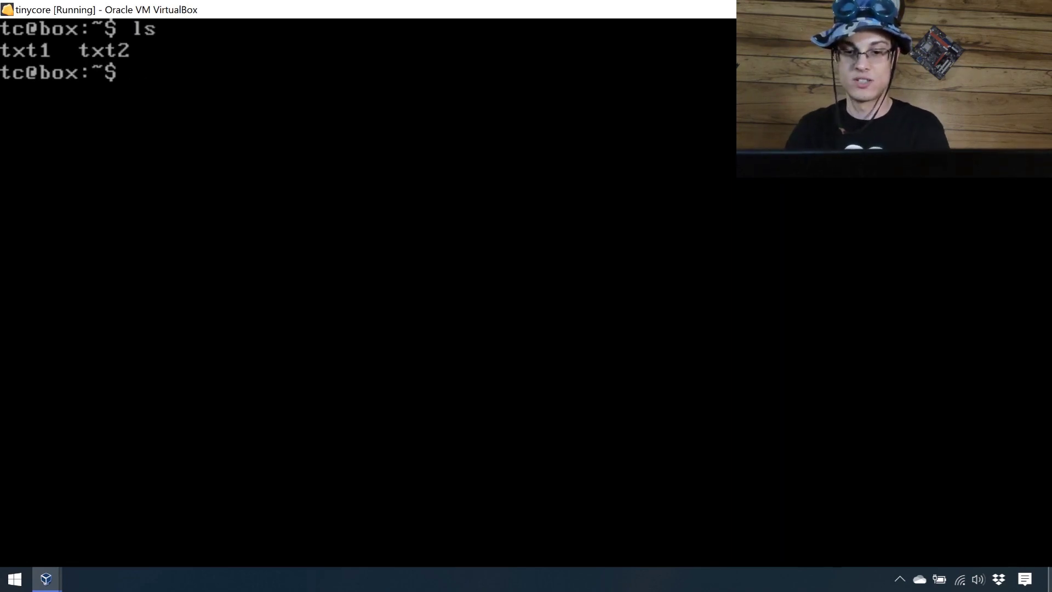
type("touch ")
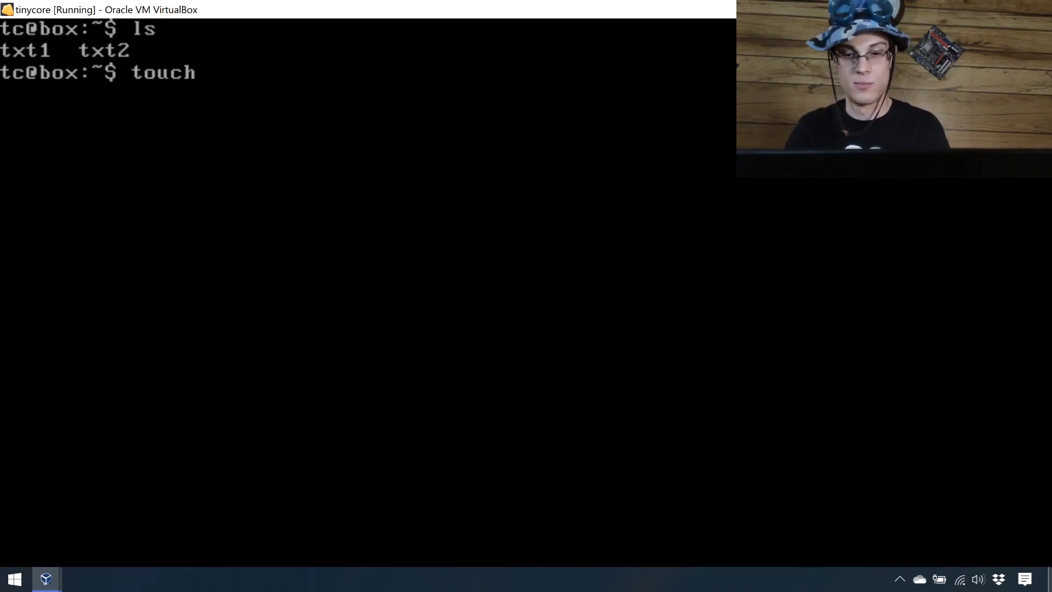
type("amirite")
key("Return")
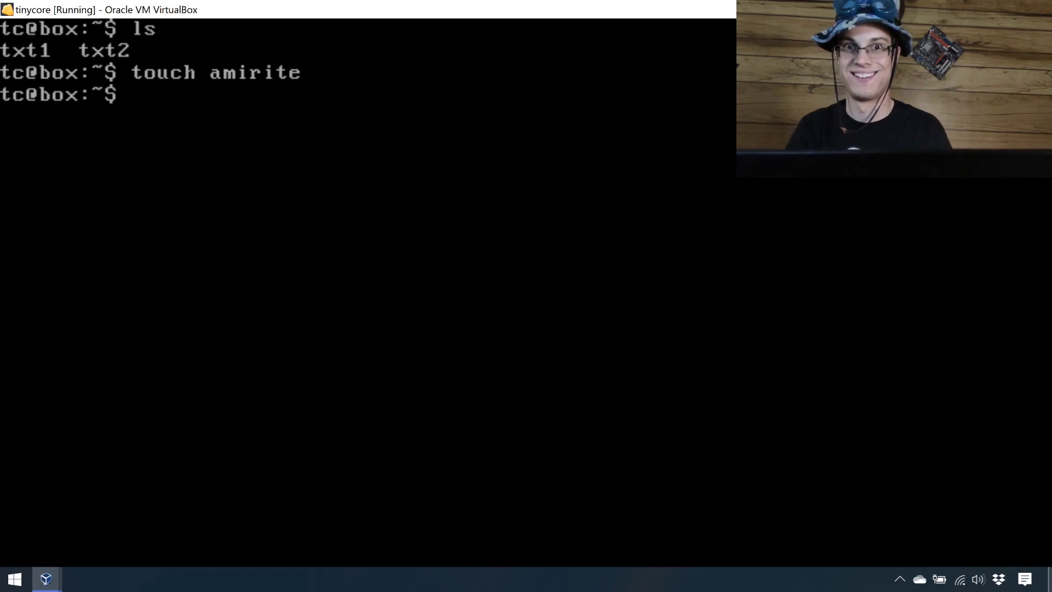
key("ctrl+l")
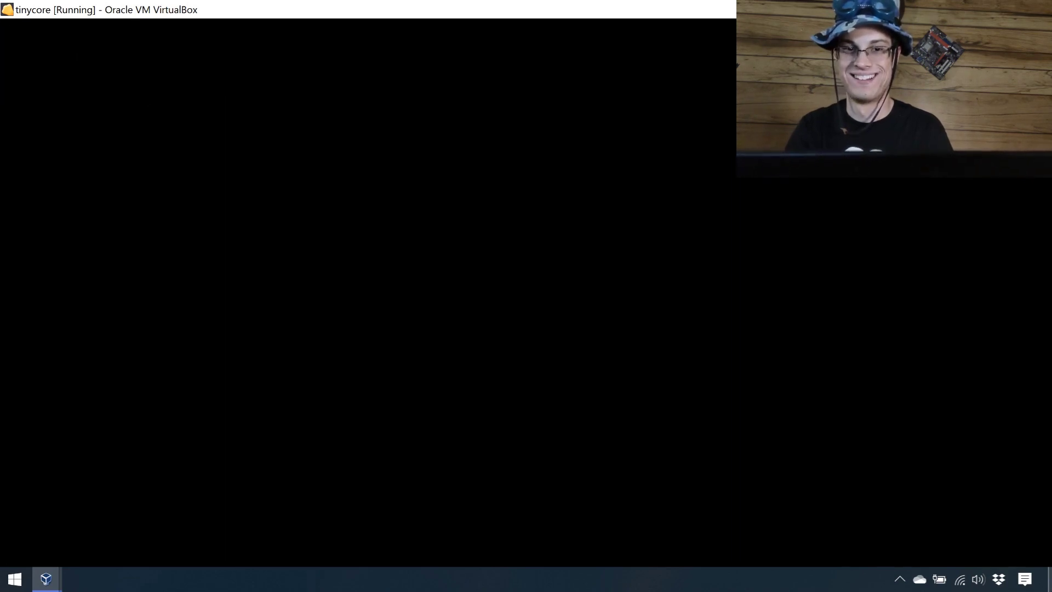
type("ls")
key("Return")
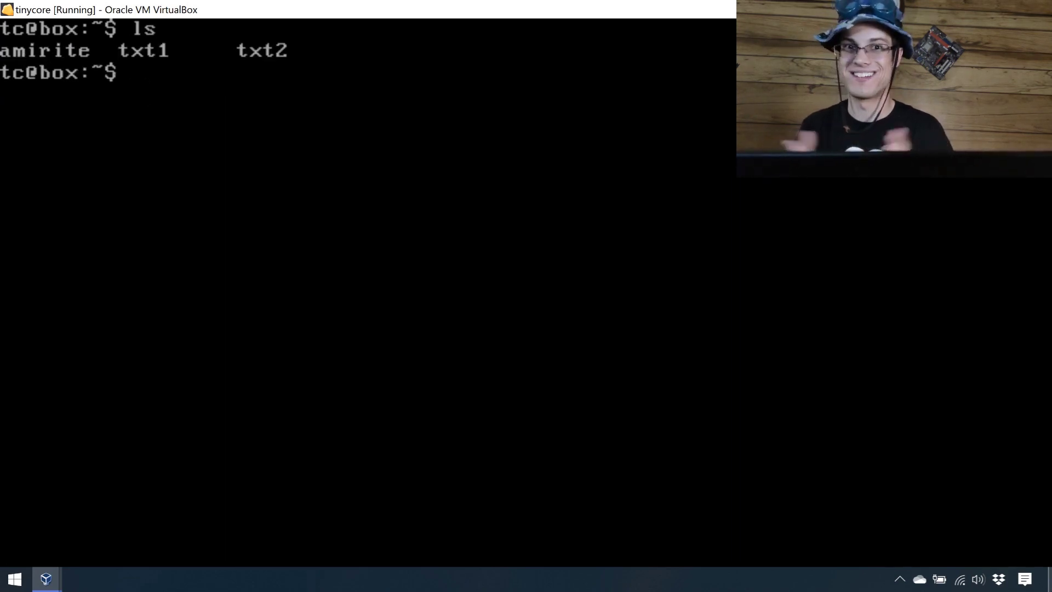
Restart the Tiny Core guest with sudo reboot
type("reboot")
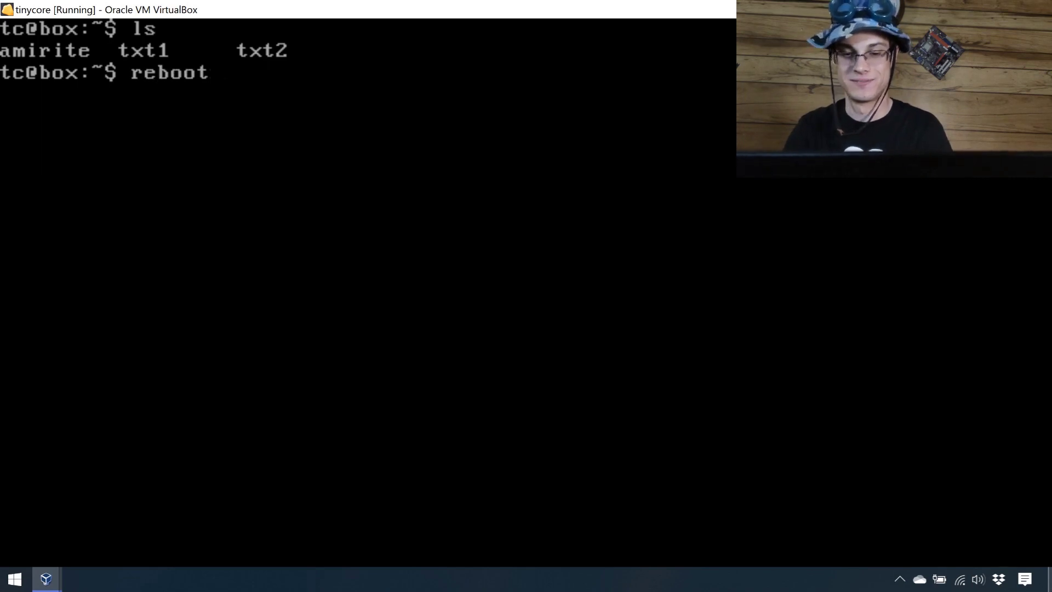
key("Home")
type("sudo")
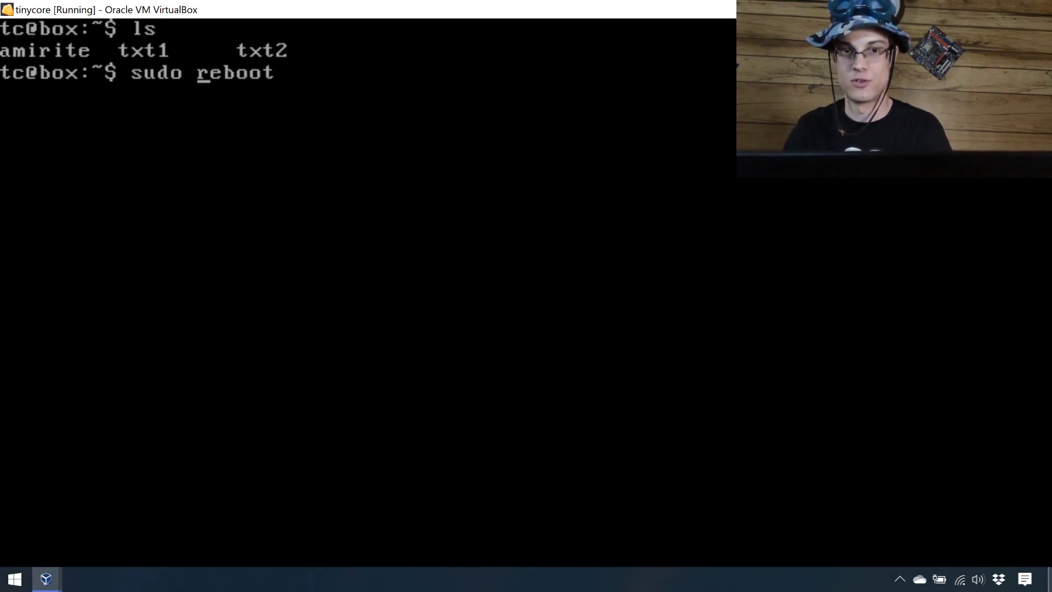
key("End")
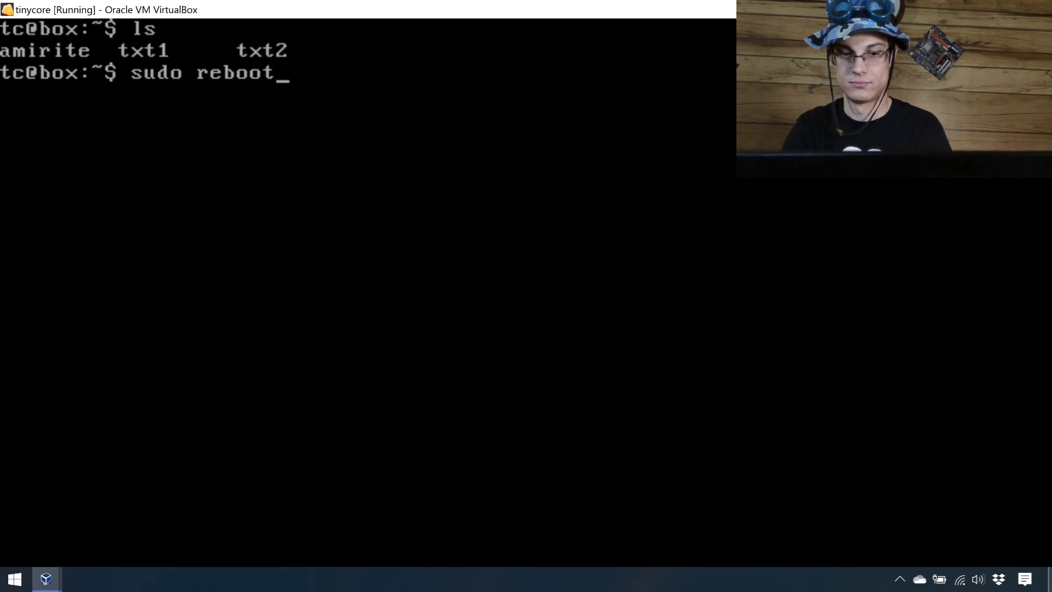
type("no")
key("Return")
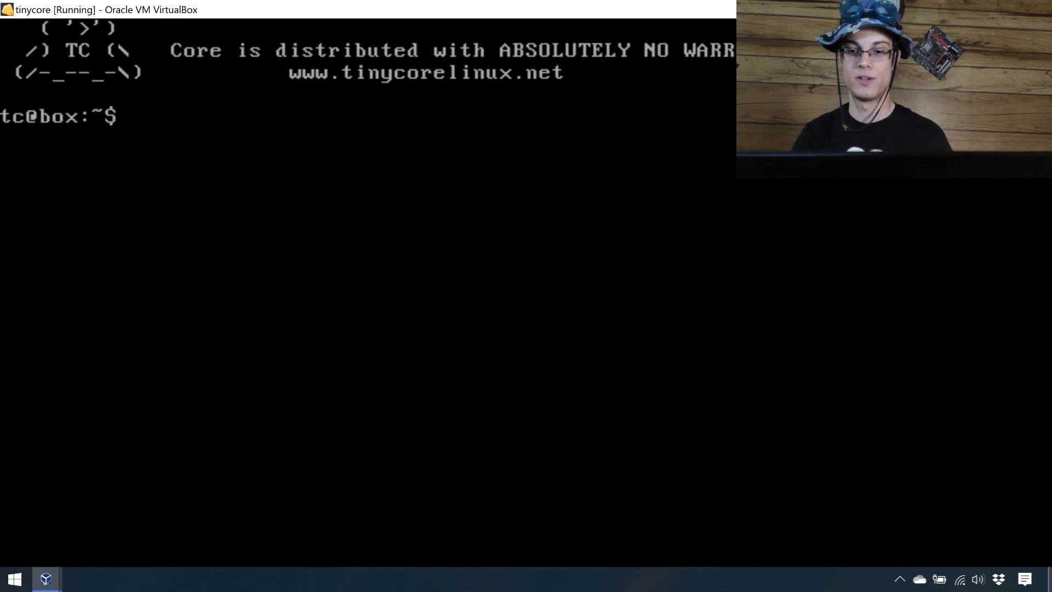
Run ls after the reboot to see that only txt1 and txt2 remain
type("ls")
key("Return")
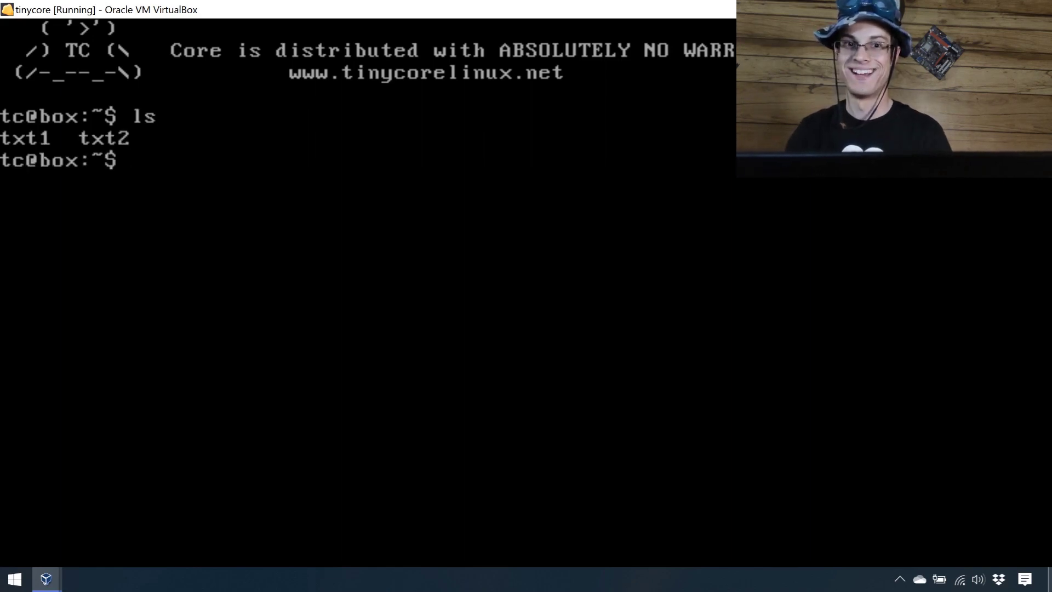